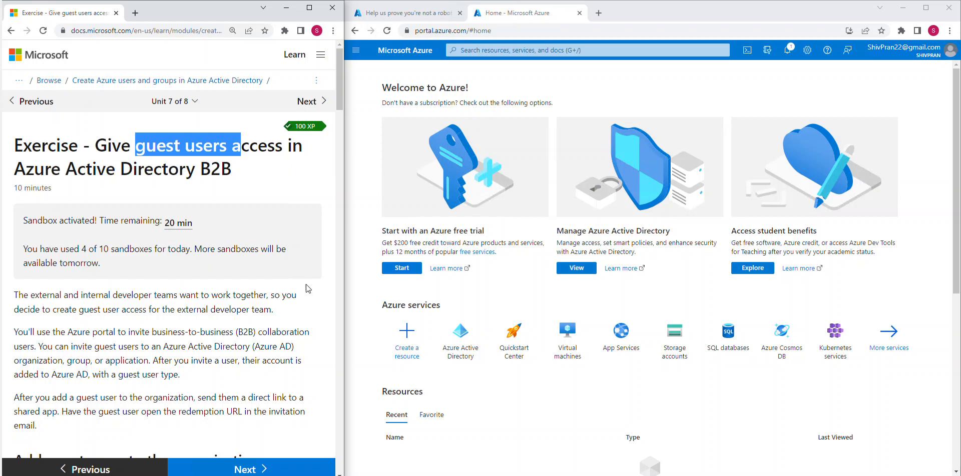
Deselect the highlighted title text and scroll through the page.
click(278, 318)
scroll(222, 304, down, 1)
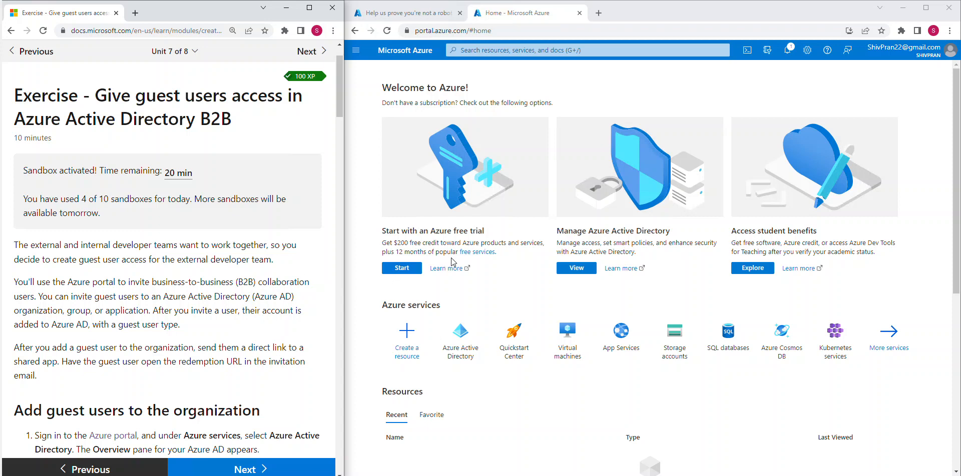
scroll(209, 330, down, 3)
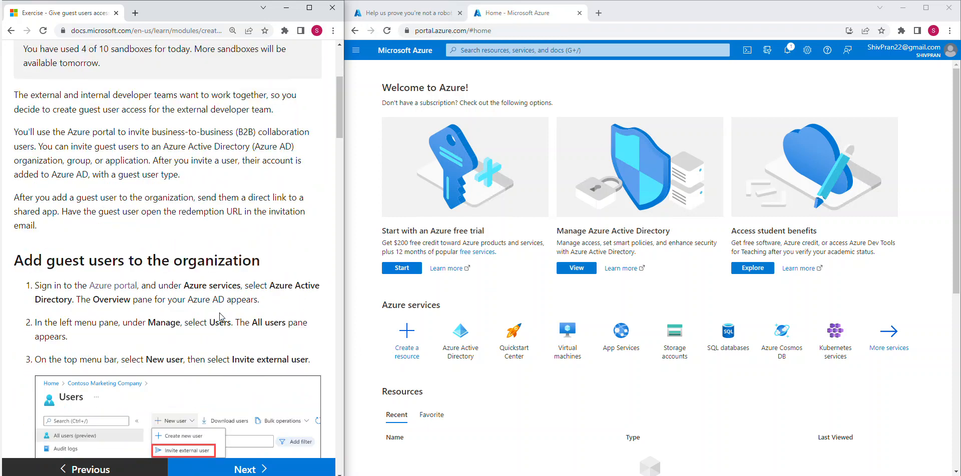
scroll(210, 283, down, 1)
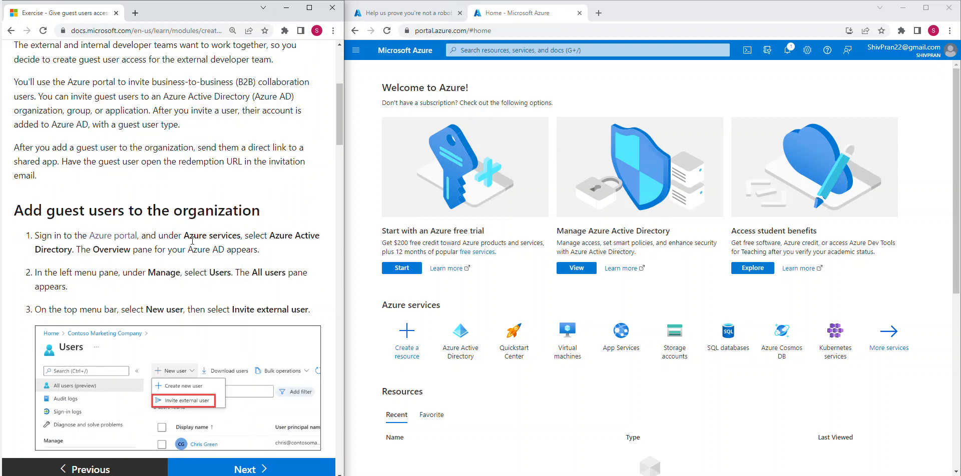
scroll(125, 206, up, 5)
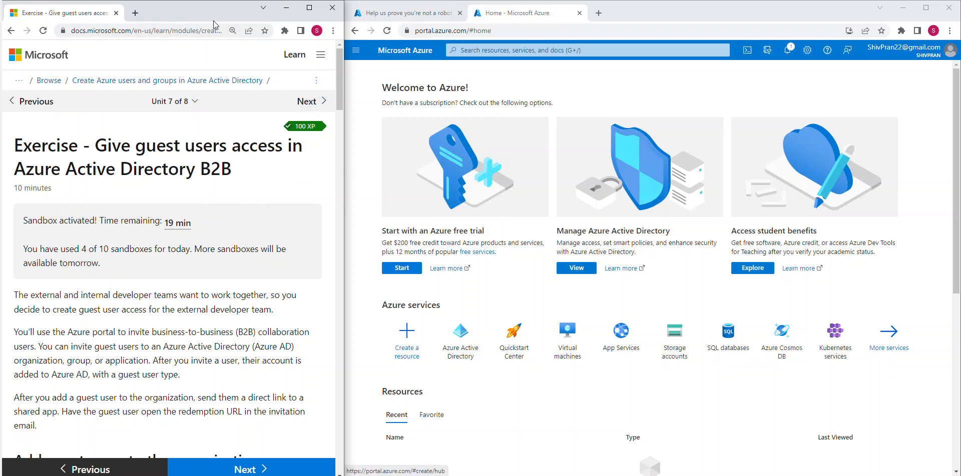
click(460, 13)
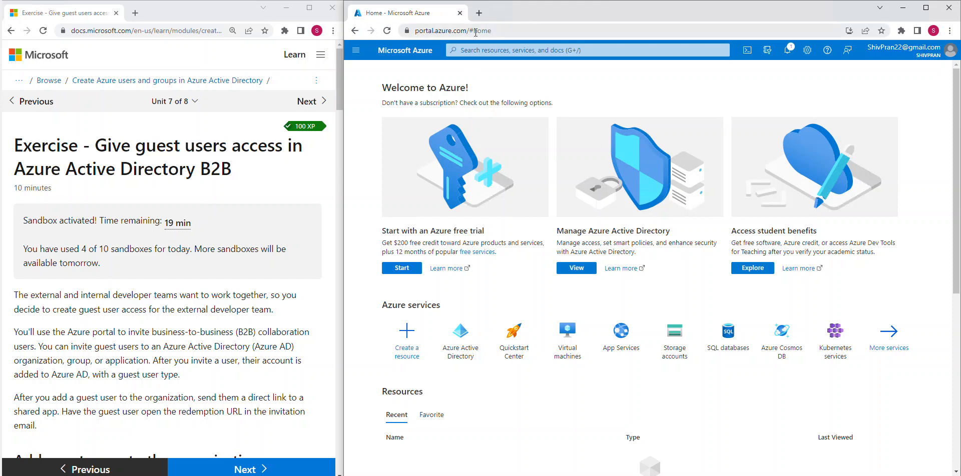
double_click(536, 31)
key(BackSpace)
key(BackSpace)
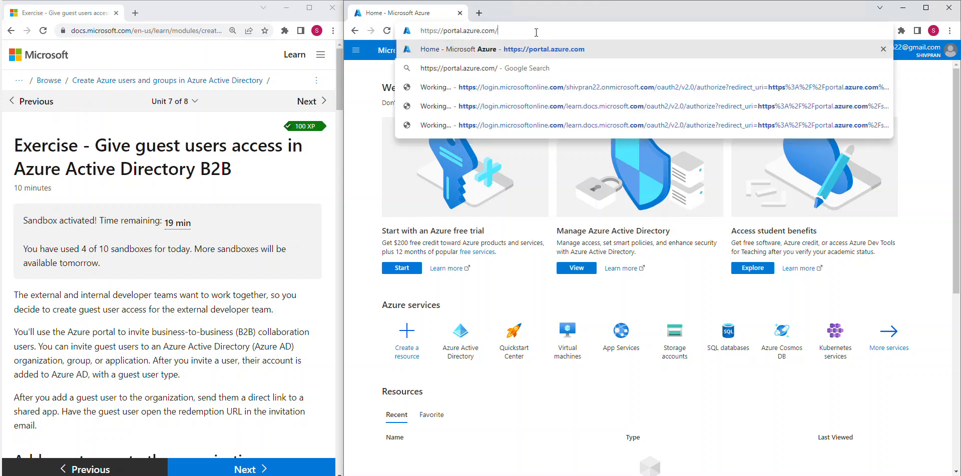
key(Return)
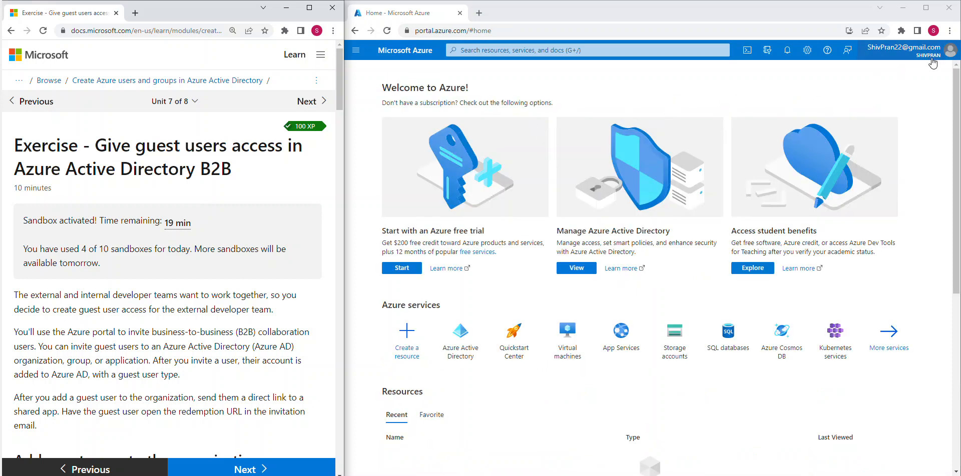
Scroll through the loaded Azure portal home page and its Azure services list.
mouse_move(932, 62)
scroll(215, 300, down, 3)
scroll(218, 285, down, 1)
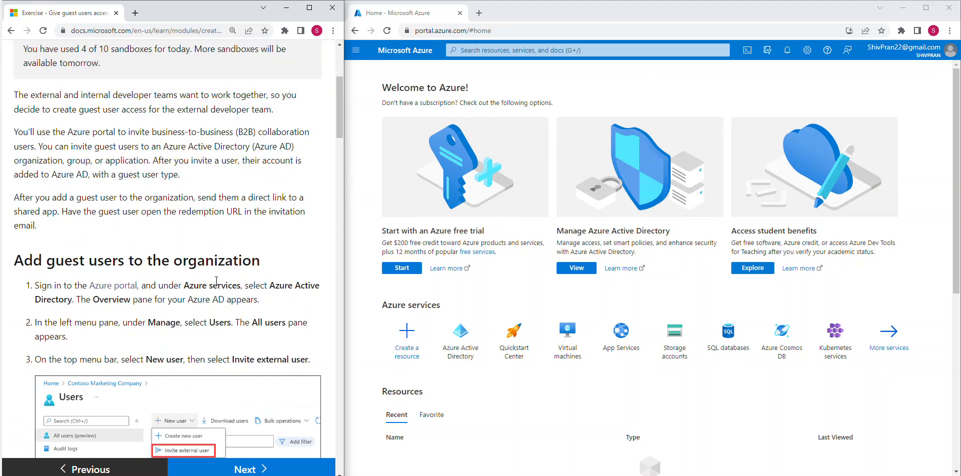
scroll(199, 242, down, 1)
scroll(210, 230, down, 1)
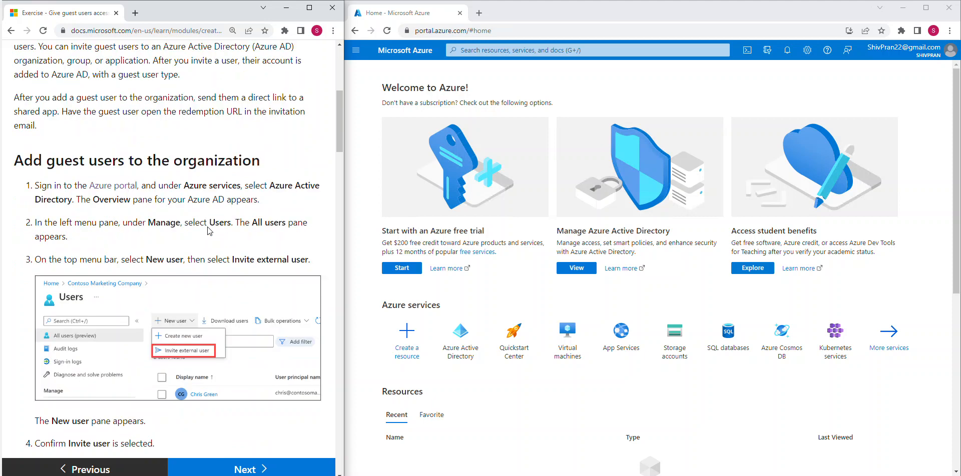
click(492, 48)
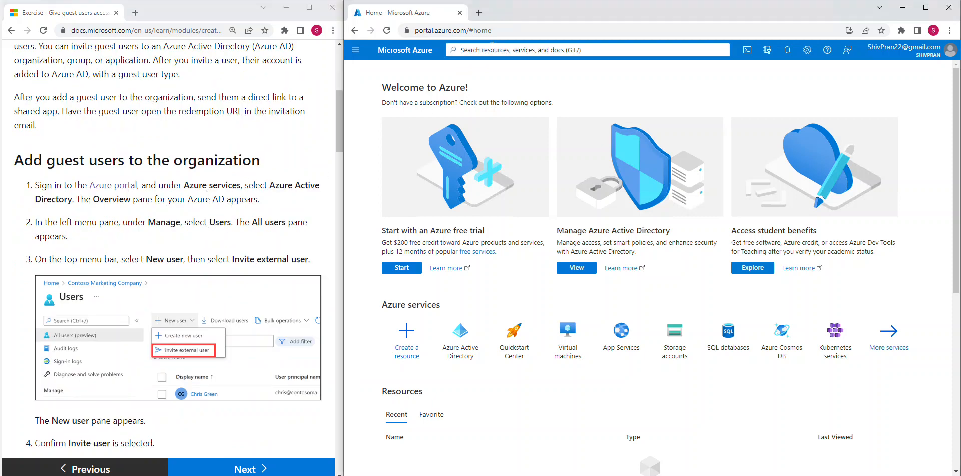
Open Azure Active Directory from Azure services and go to its Users list.
click(476, 141)
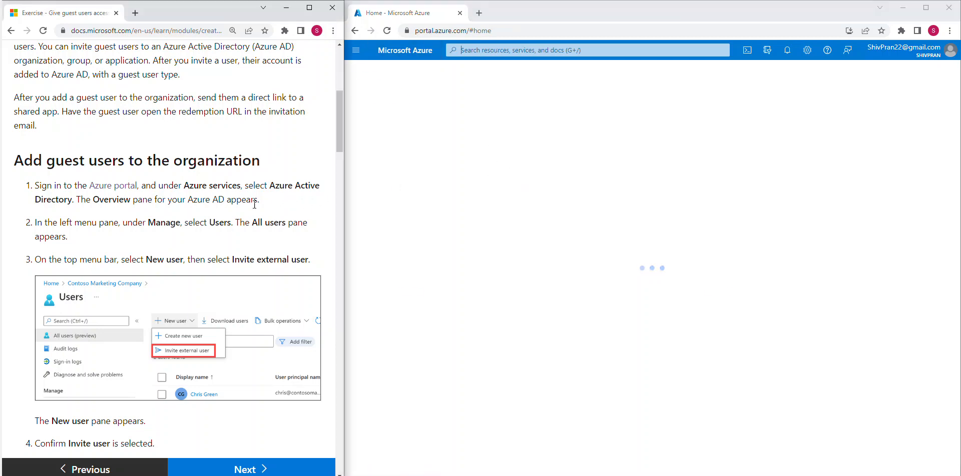
scroll(172, 130, down, 2)
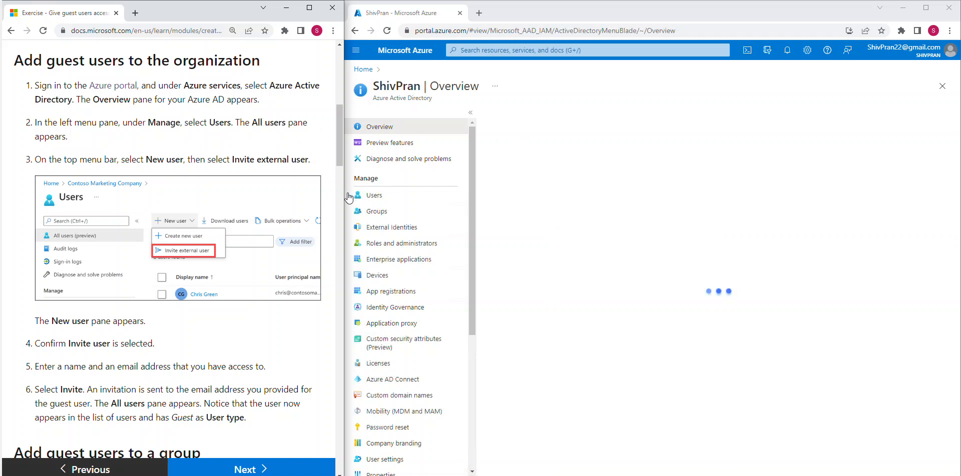
click(383, 198)
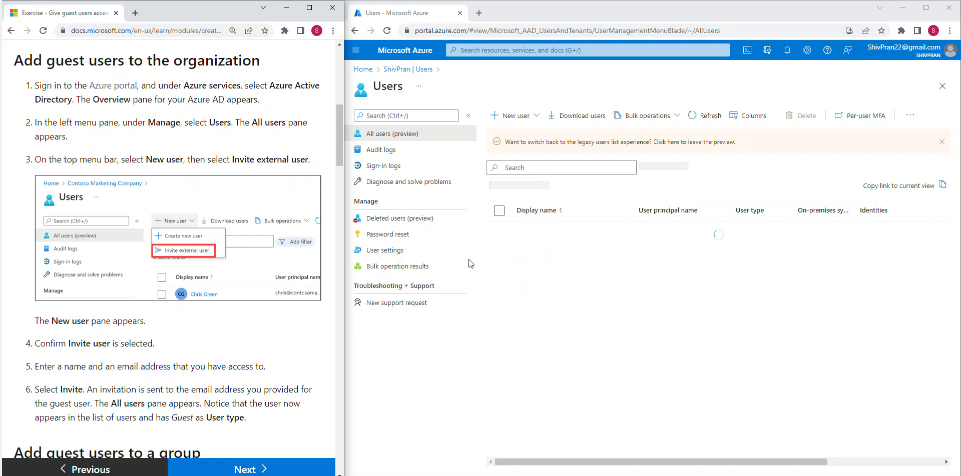
Choose New user > Invite external user, checking the exercise instructions.
click(521, 116)
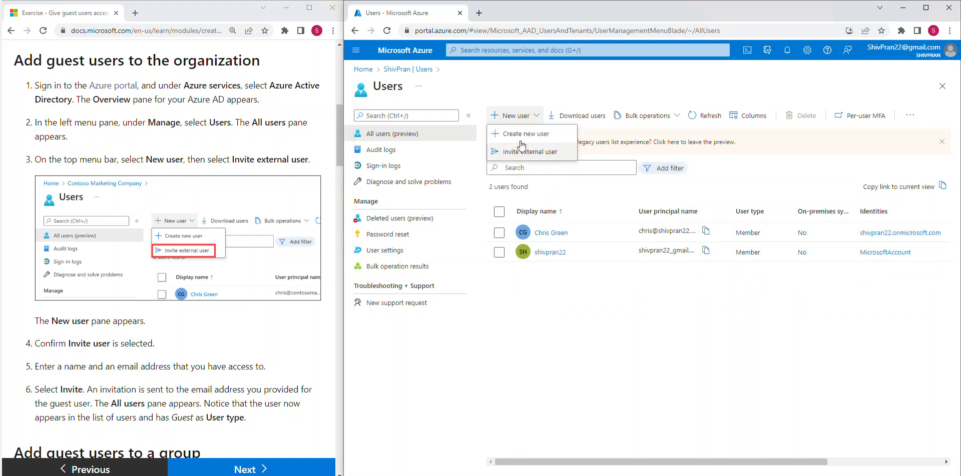
click(554, 153)
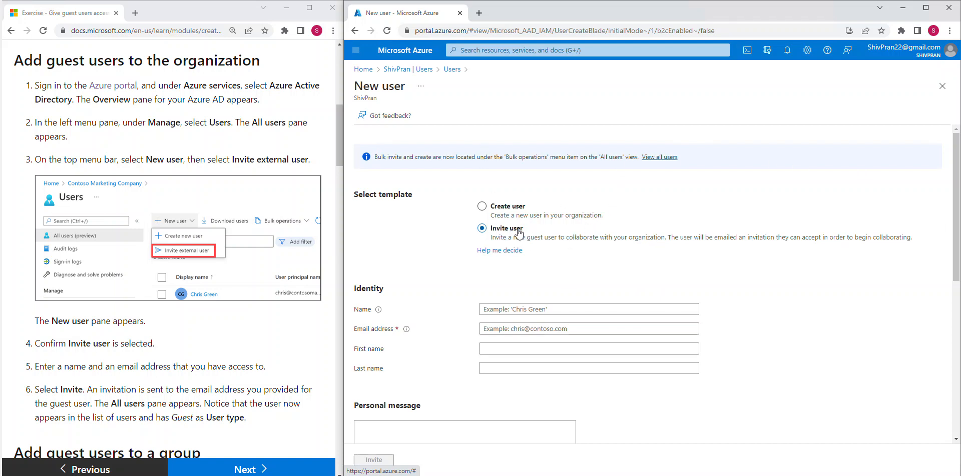
click(216, 362)
scroll(223, 350, down, 2)
scroll(223, 350, down, 1)
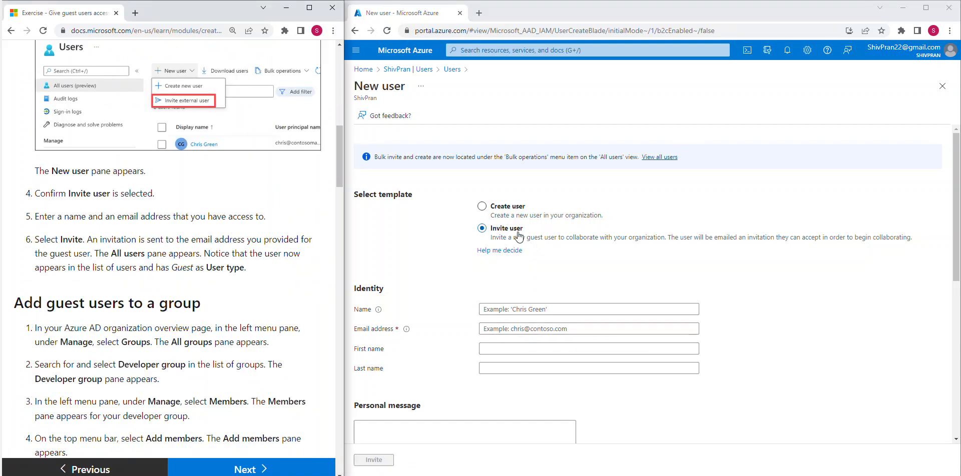
Place the cursor in the guest's Name field on the Invite user form.
click(510, 309)
click(121, 230)
scroll(123, 228, down, 1)
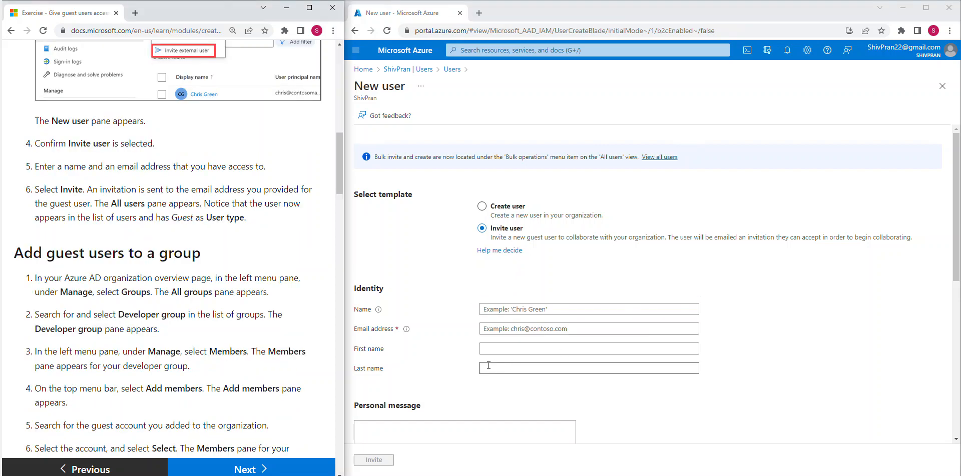
click(509, 312)
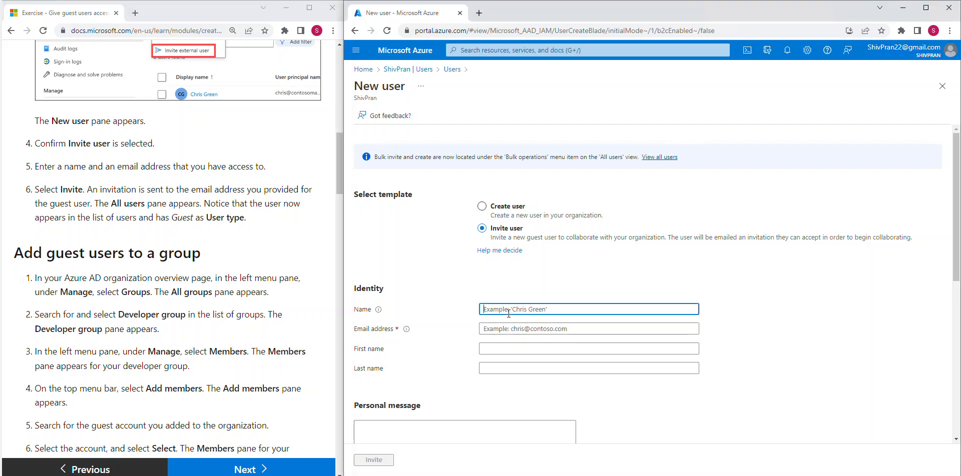
click(566, 328)
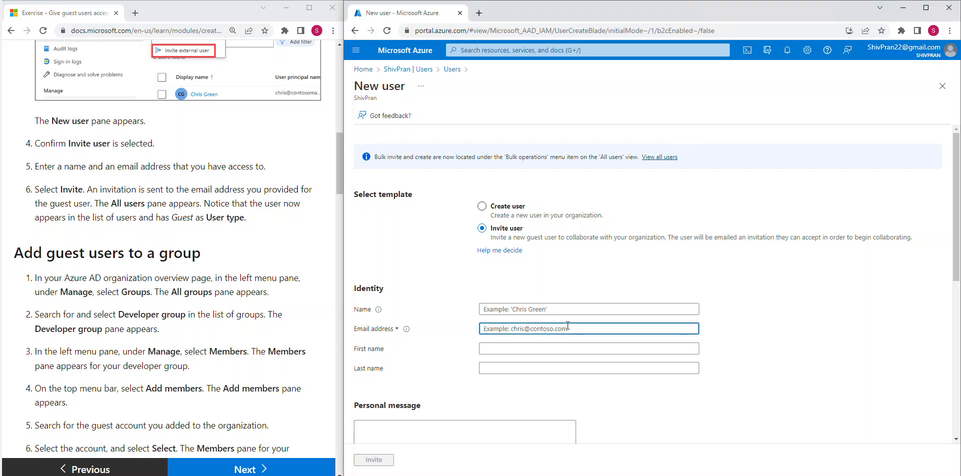
click(524, 310)
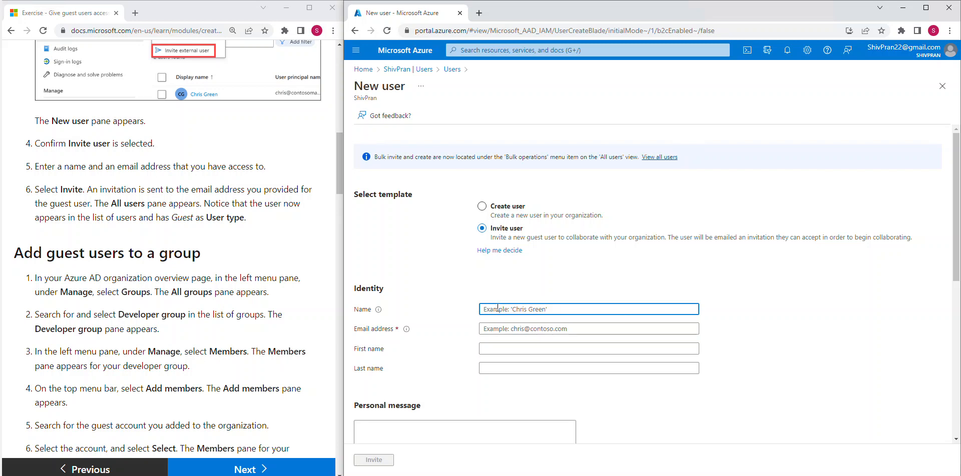
Enter the guest's display name and e-mail address on the invite form.
text(Guest user77)
drag(563, 312, 457, 315)
key(Tab)
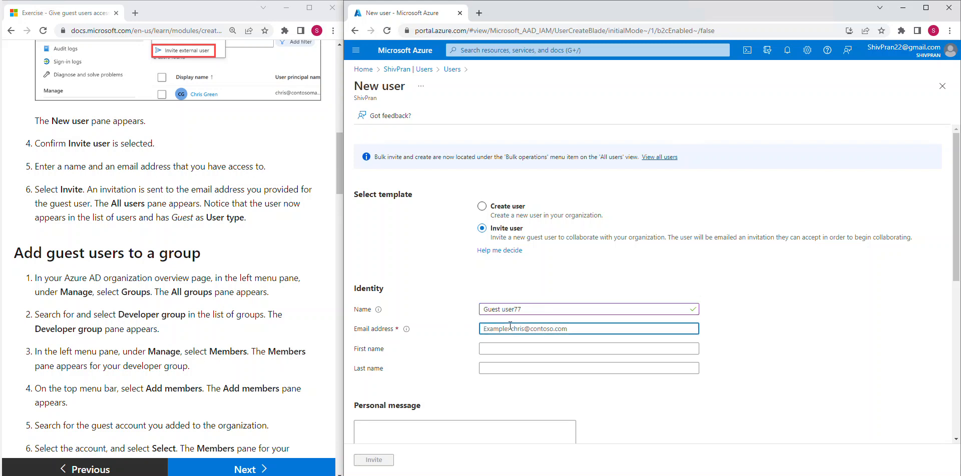
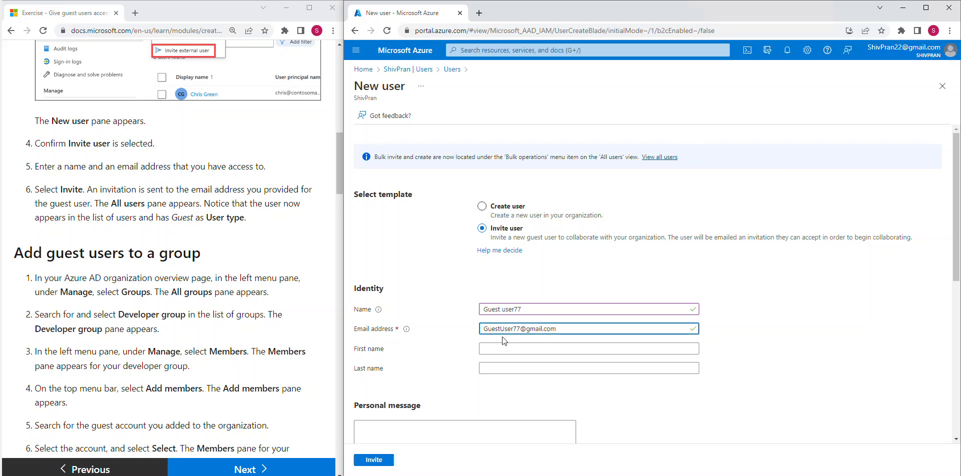
drag(567, 328, 456, 326)
click(458, 330)
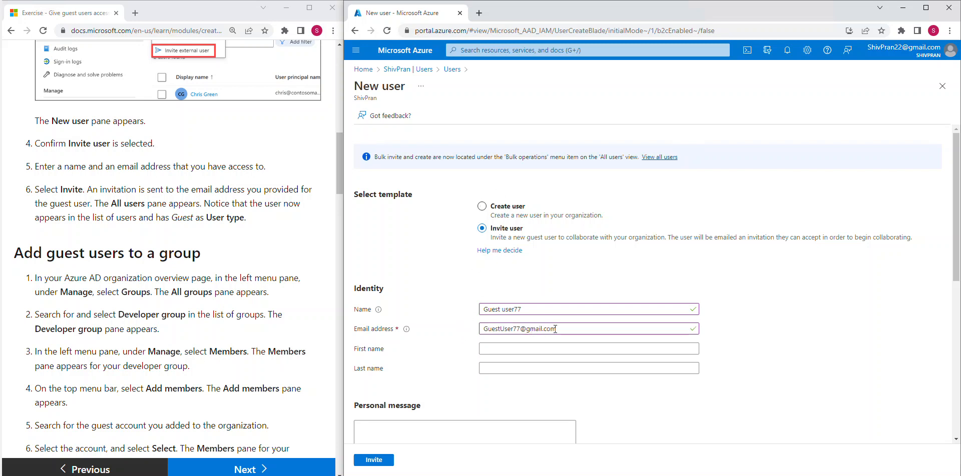
drag(575, 326, 469, 334)
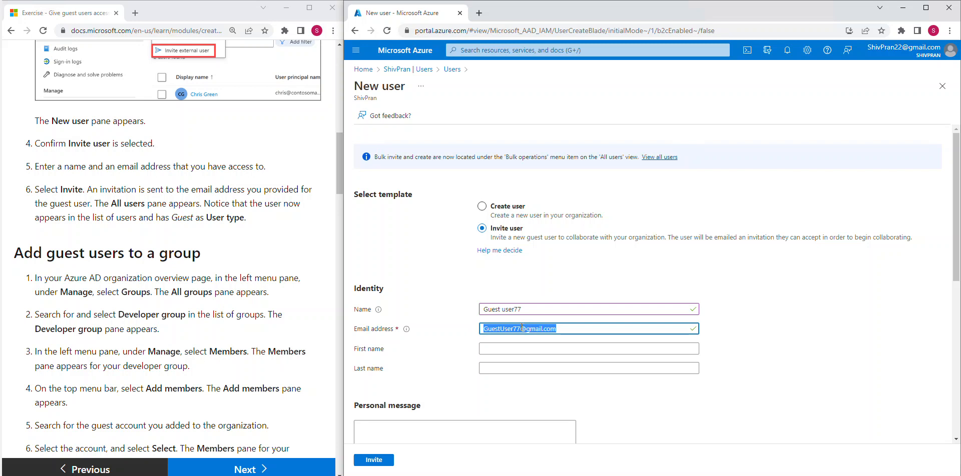
click(578, 330)
drag(486, 331, 563, 324)
click(572, 332)
Compare the entered e-mail address against the exercise instructions.
click(177, 348)
scroll(183, 336, down, 1)
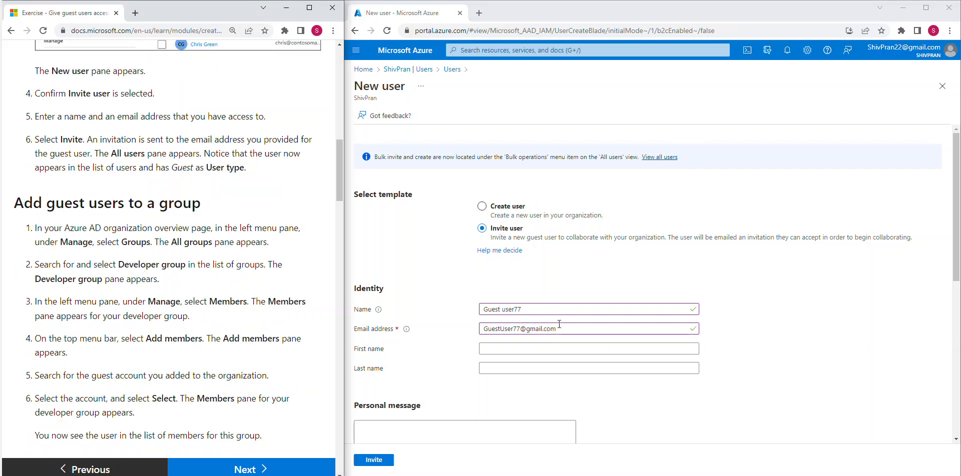
click(742, 334)
scroll(742, 334, down, 1)
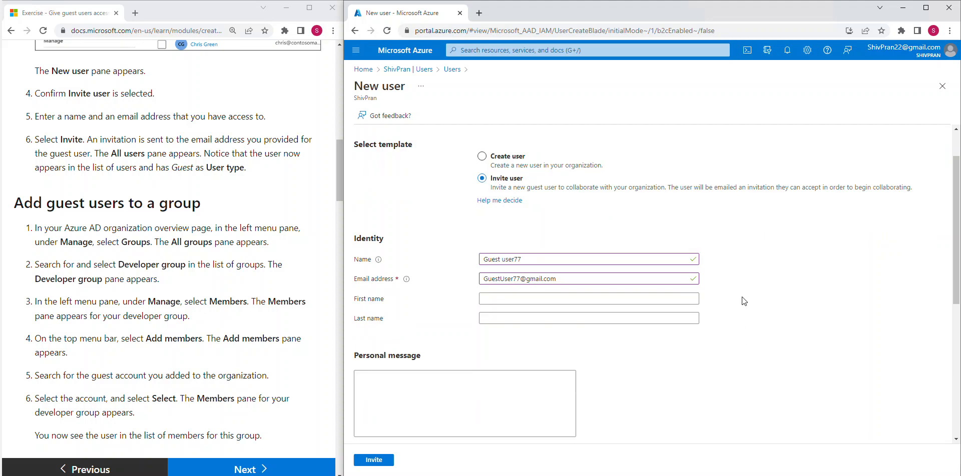
click(551, 280)
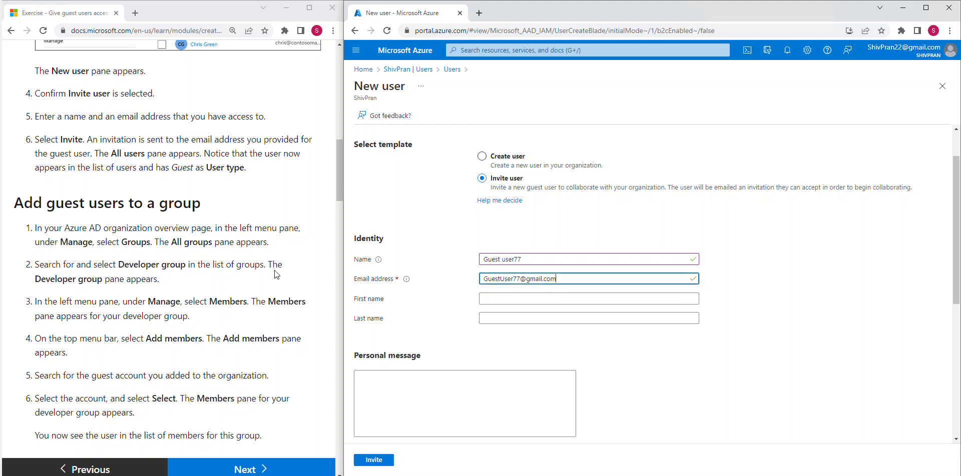
click(244, 272)
scroll(246, 275, down, 1)
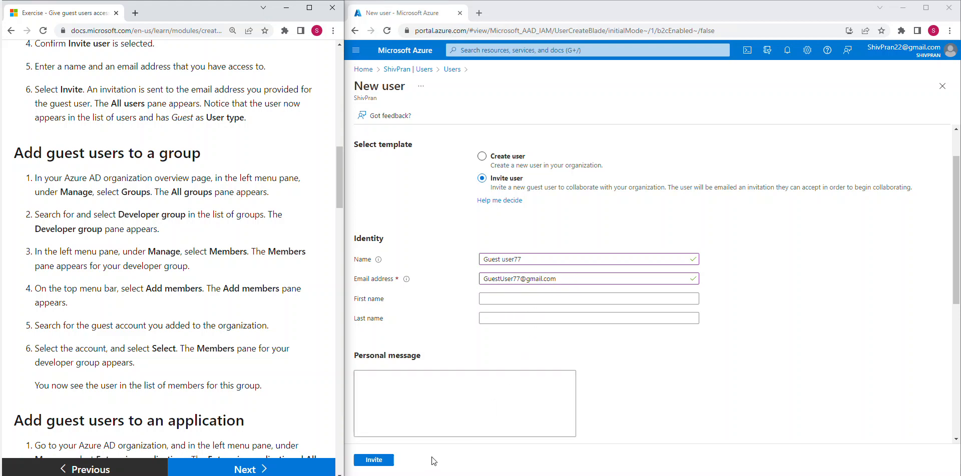
Send the guest invitation and check its result in Notifications.
click(388, 457)
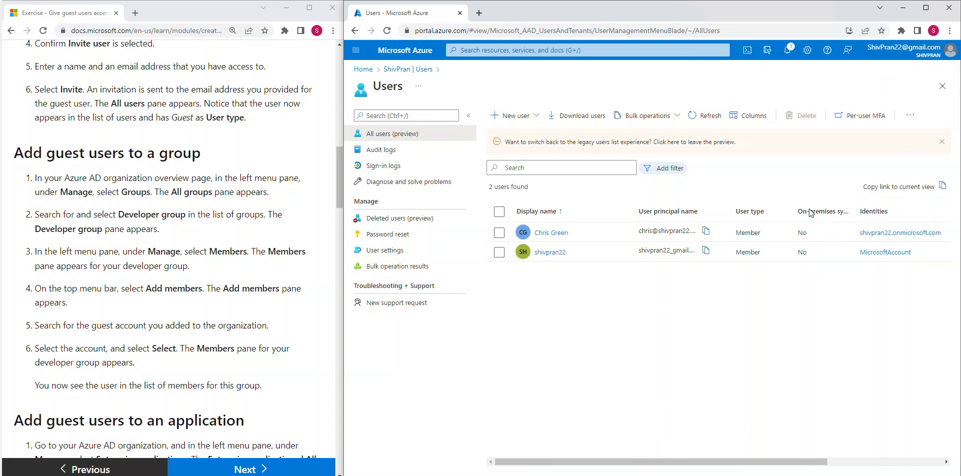
click(787, 52)
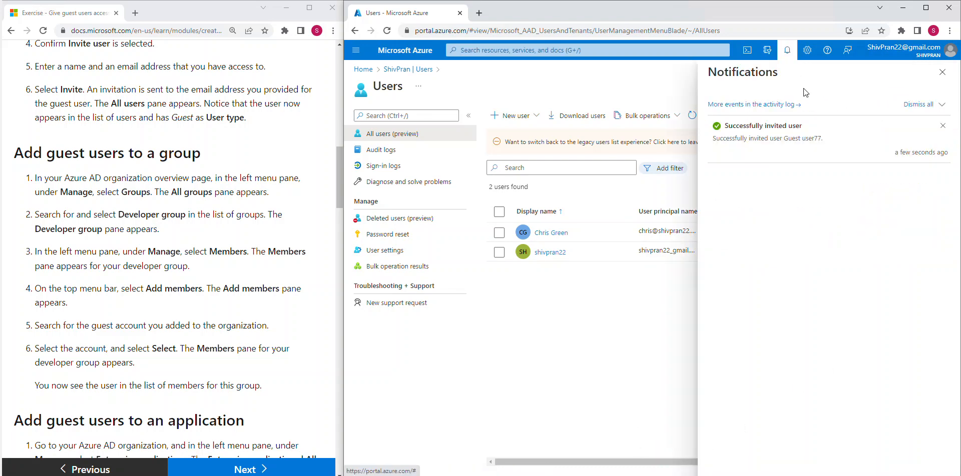
click(942, 72)
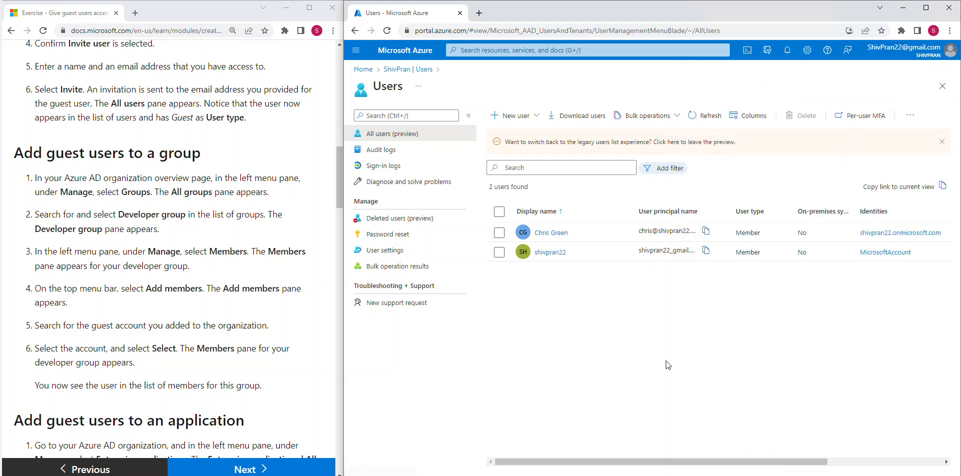
Refresh All users to see the new guest, then return to the directory Overview.
click(705, 116)
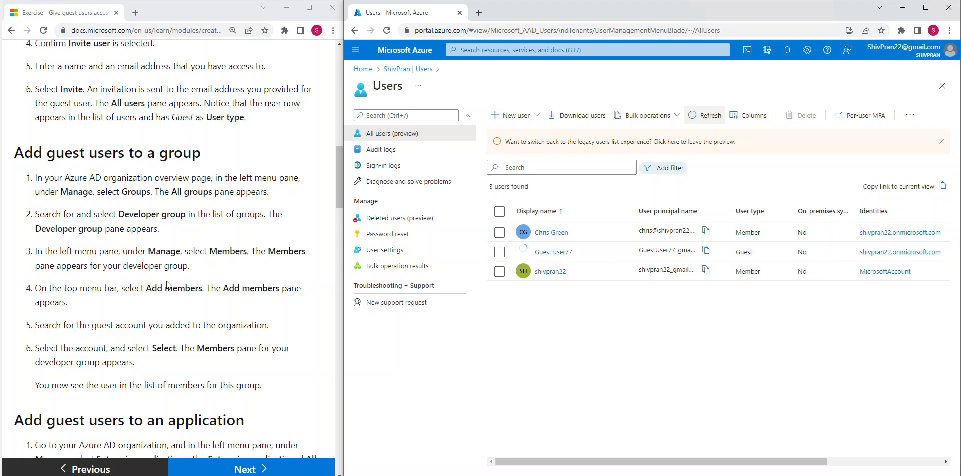
click(179, 254)
scroll(179, 254, down, 1)
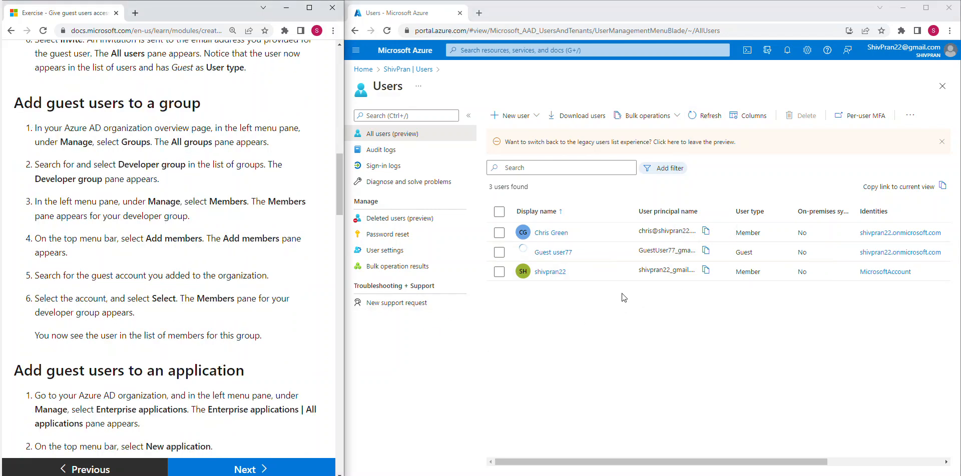
click(401, 72)
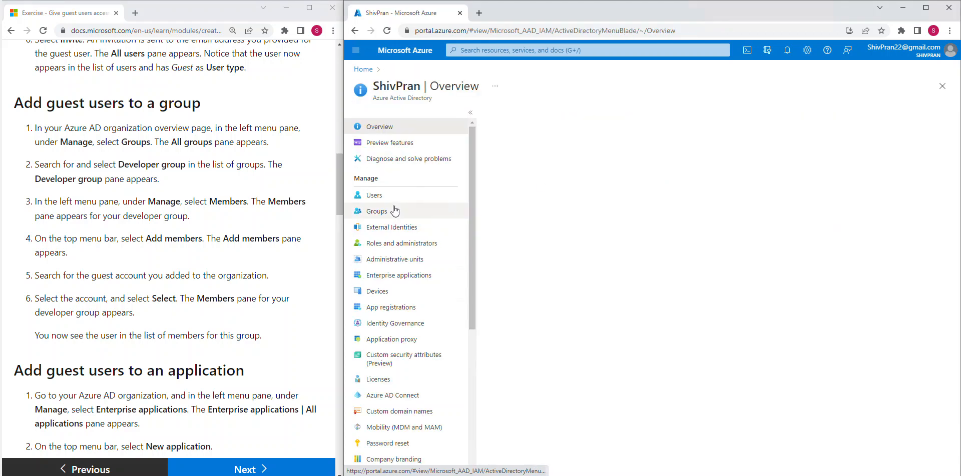
Open Groups, select Developer group and view its empty Members list.
click(395, 210)
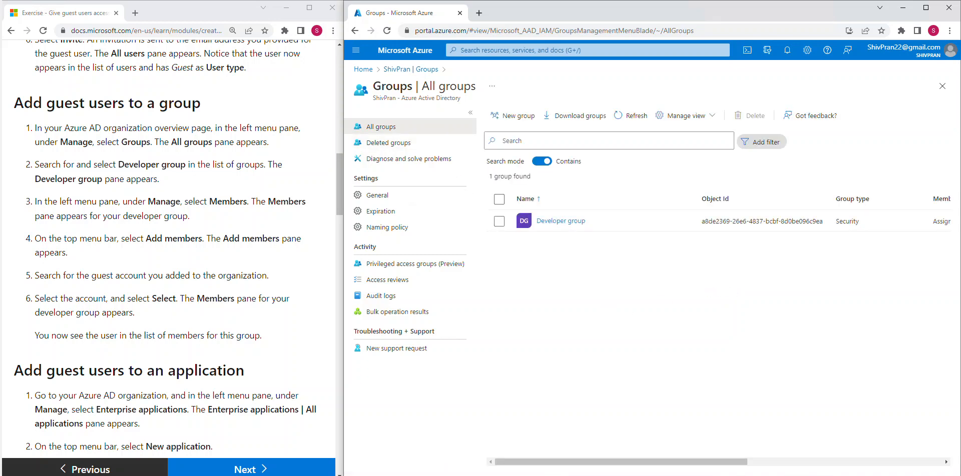
click(560, 221)
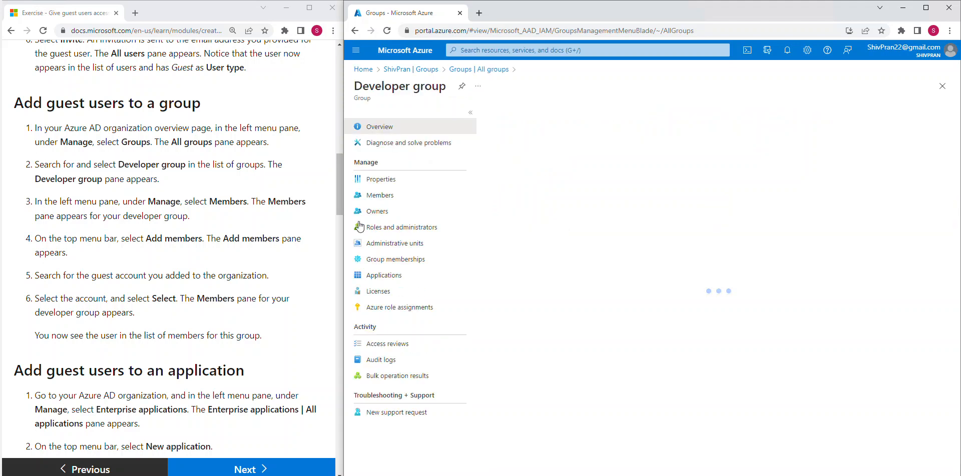
click(379, 195)
drag(61, 201, 189, 216)
scroll(236, 233, down, 1)
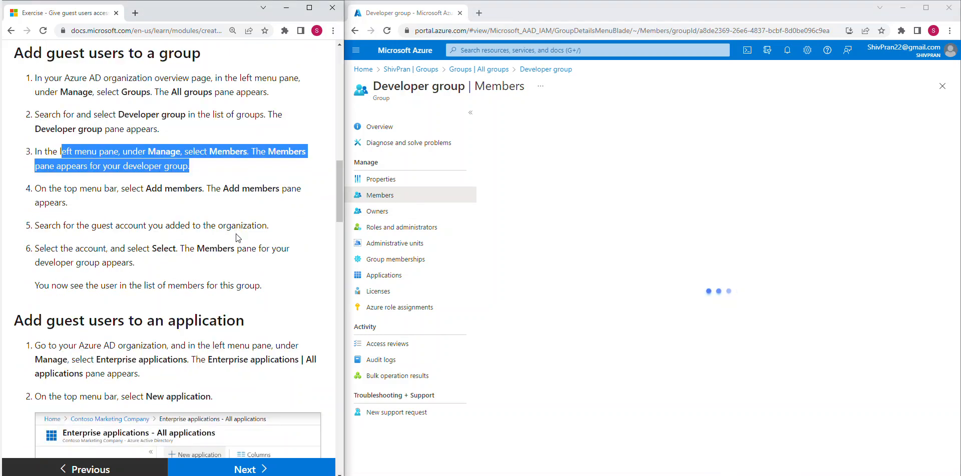
drag(109, 189, 249, 210)
click(653, 275)
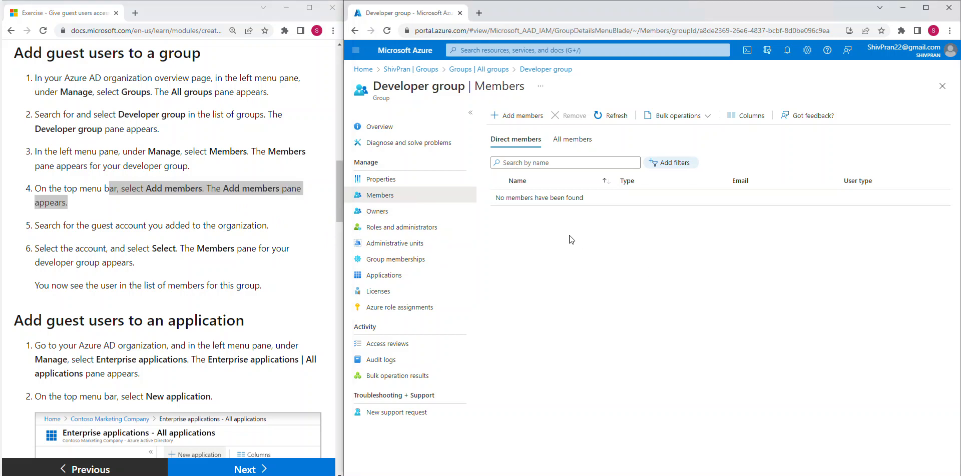
Search for the guest in Add members, add them, and refresh Developer group's members.
click(521, 116)
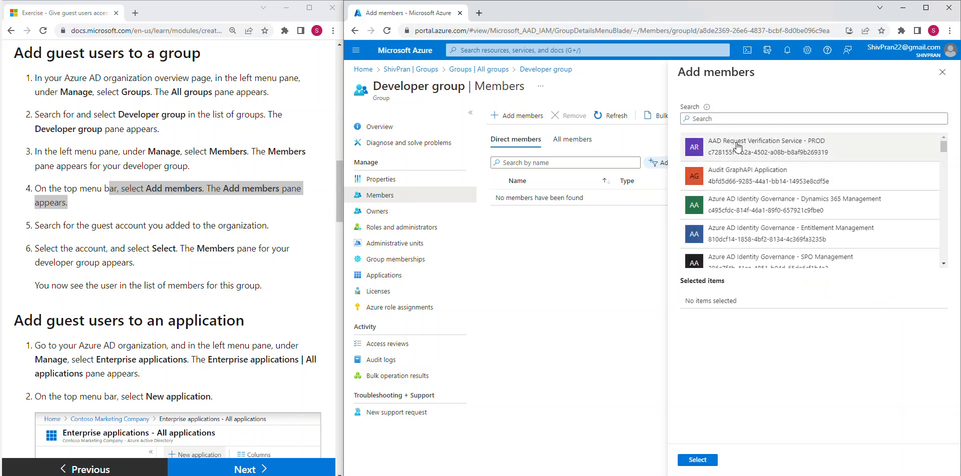
click(745, 119)
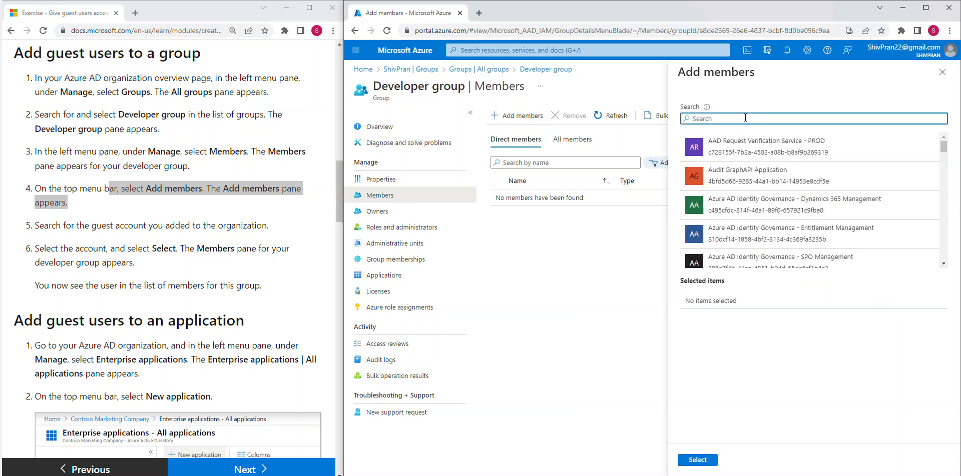
text(guest)
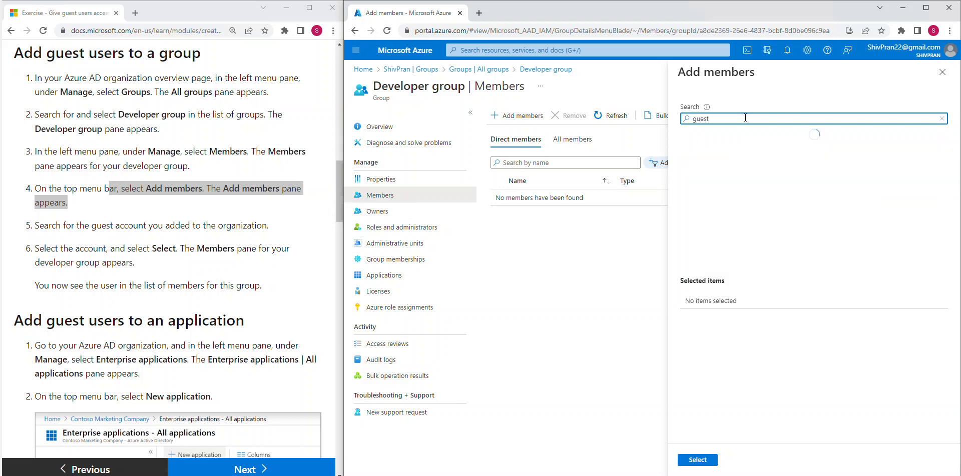
click(733, 145)
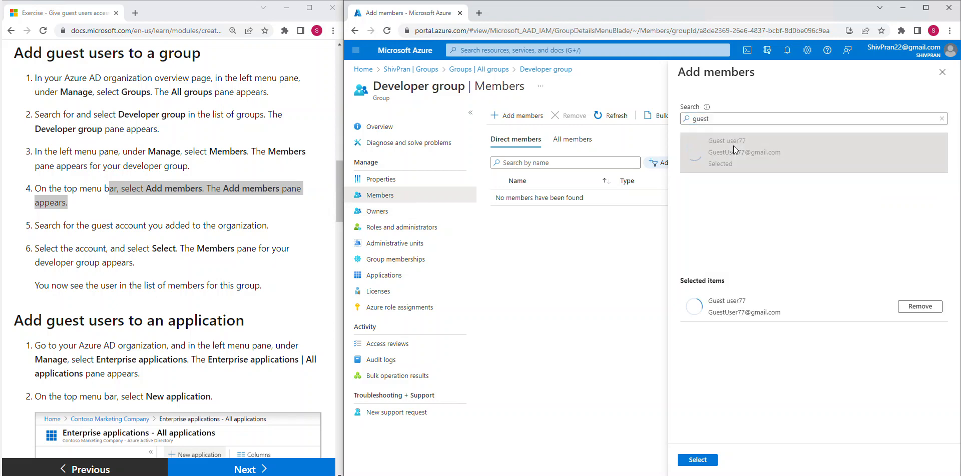
click(697, 460)
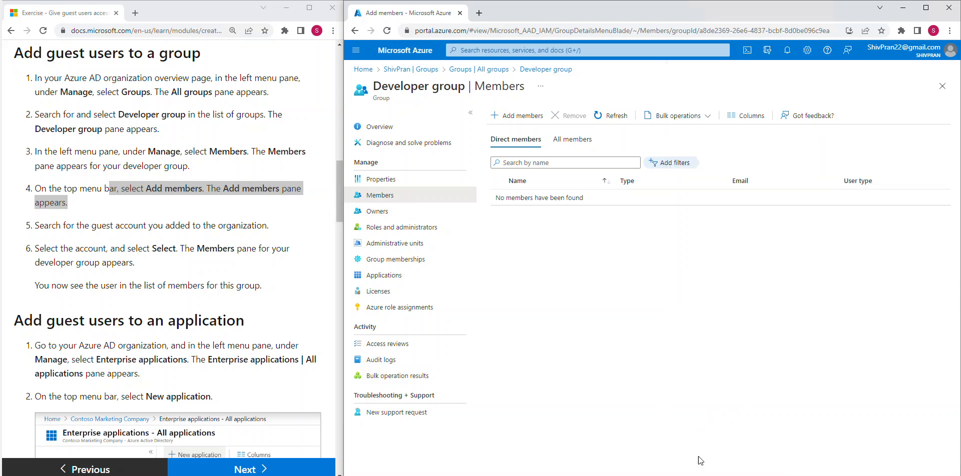
click(173, 246)
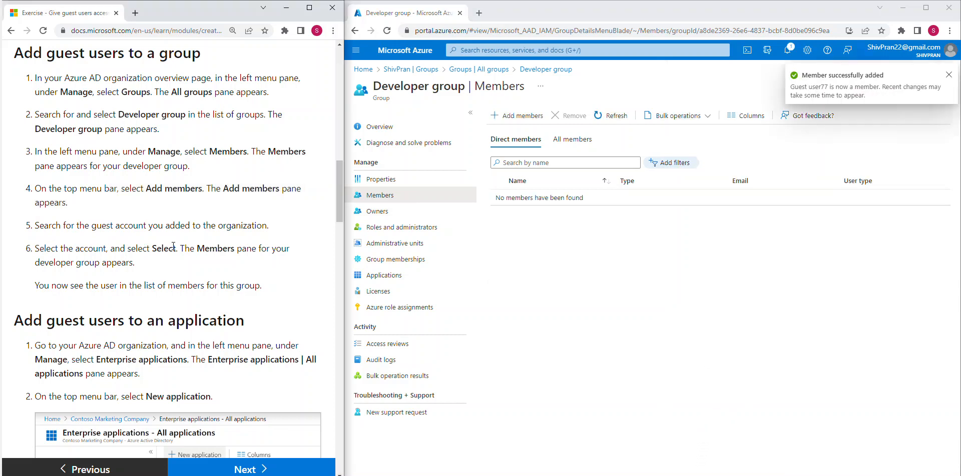
click(614, 116)
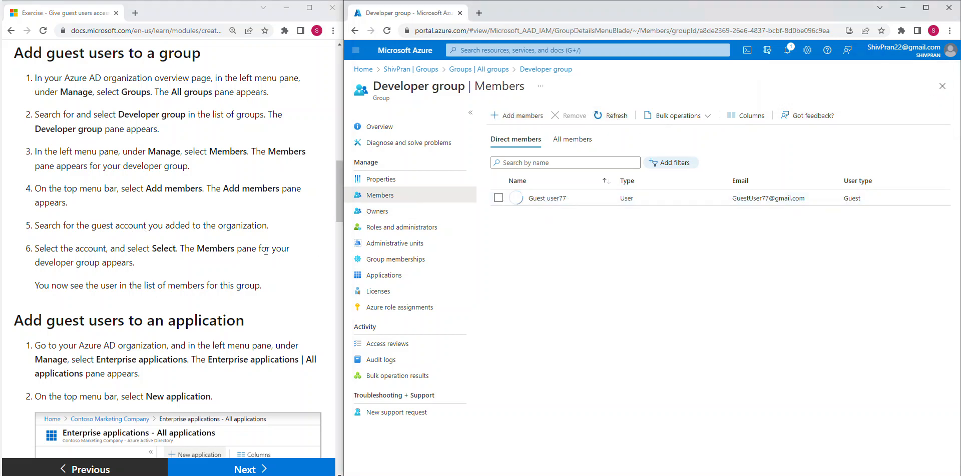
click(182, 260)
Return to the directory Overview showing 3 users, 1 group and 0 applications.
scroll(181, 260, down, 3)
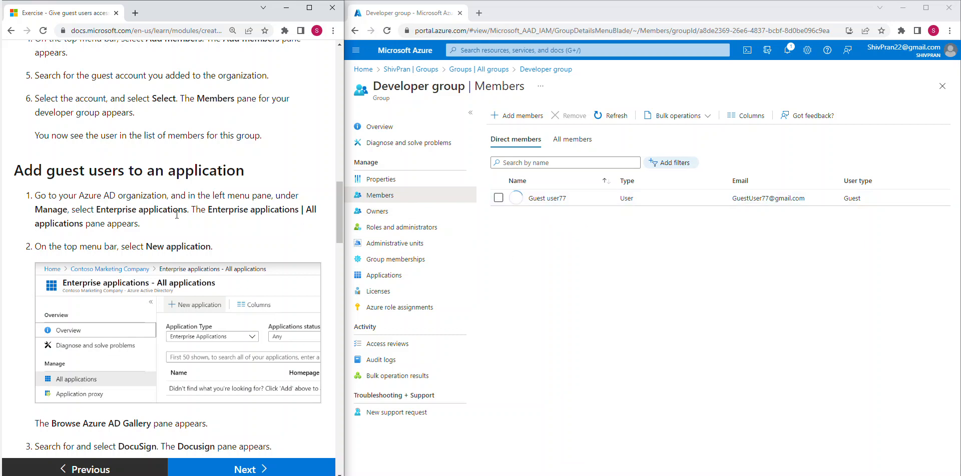
scroll(176, 215, down, 1)
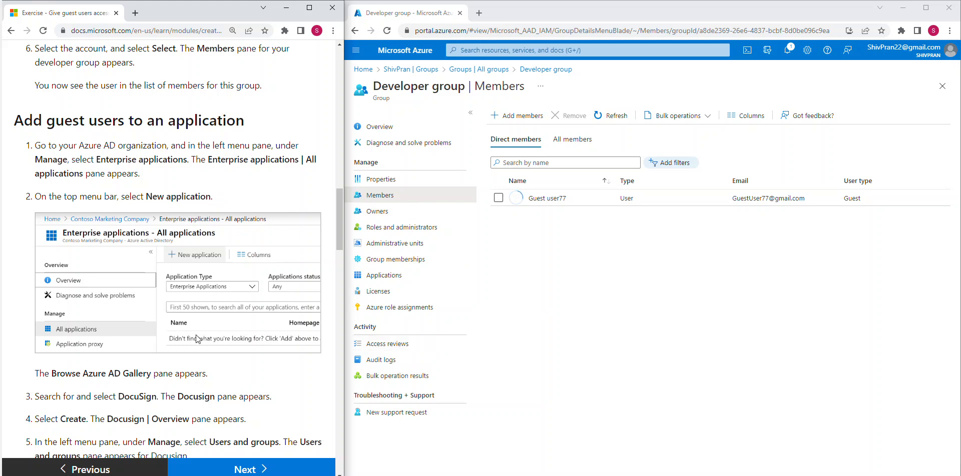
click(680, 313)
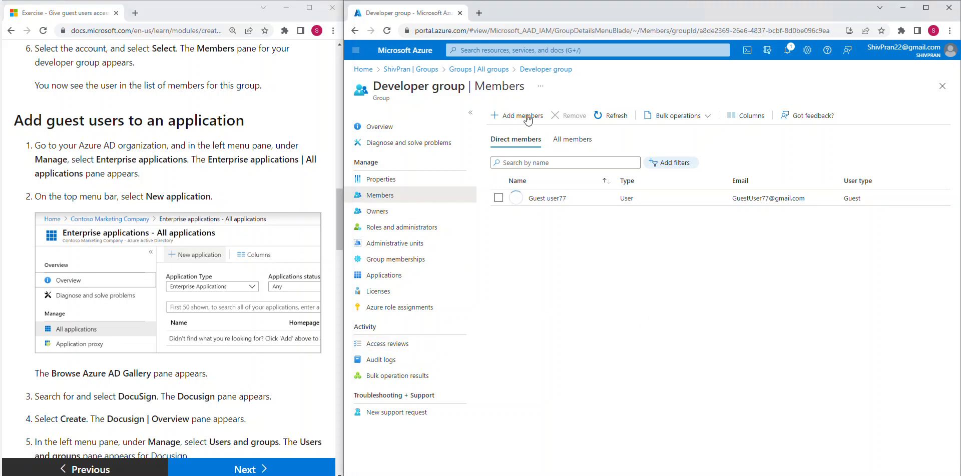
click(425, 71)
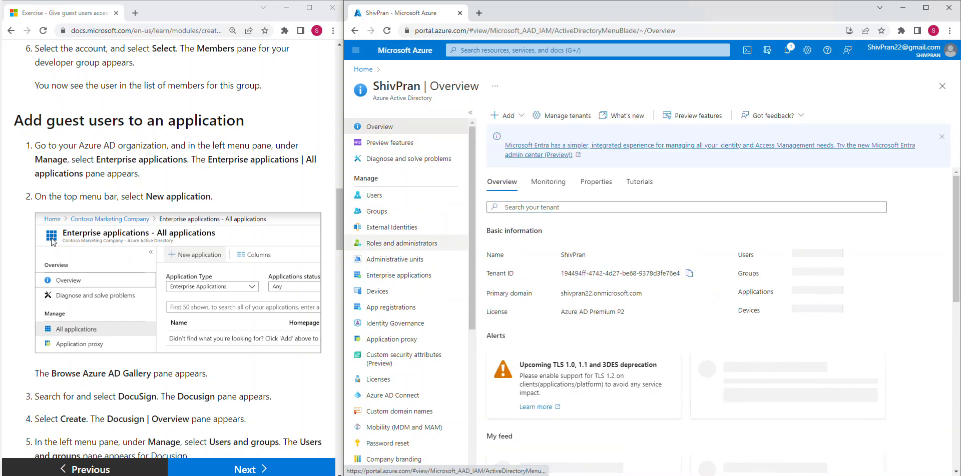
drag(200, 159, 279, 159)
drag(101, 159, 155, 158)
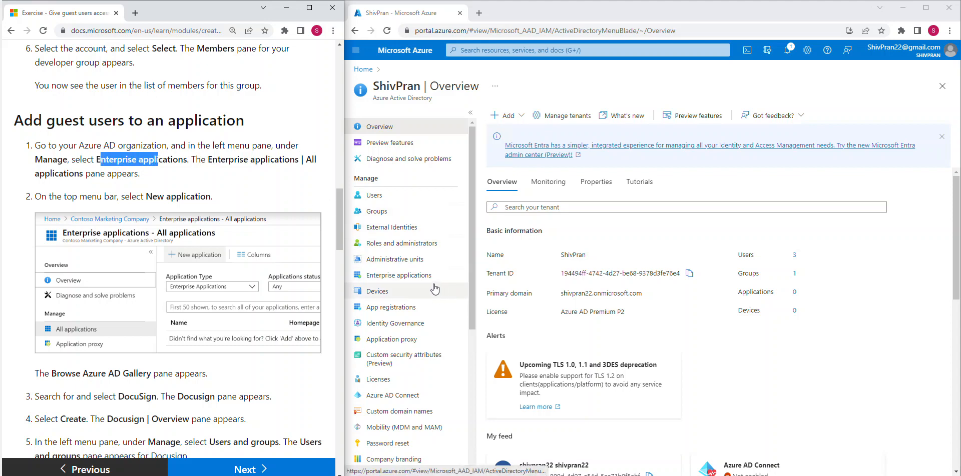
Open Enterprise applications and start a New application in the Azure AD Gallery.
click(400, 279)
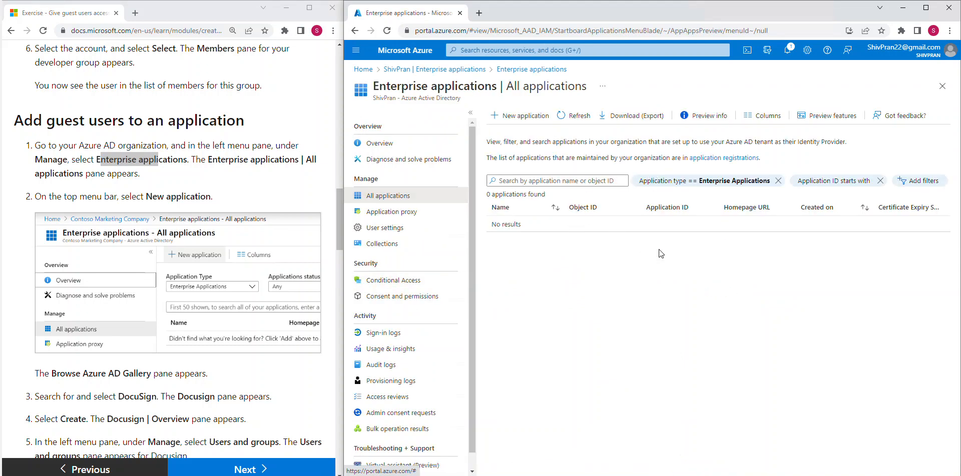
click(525, 118)
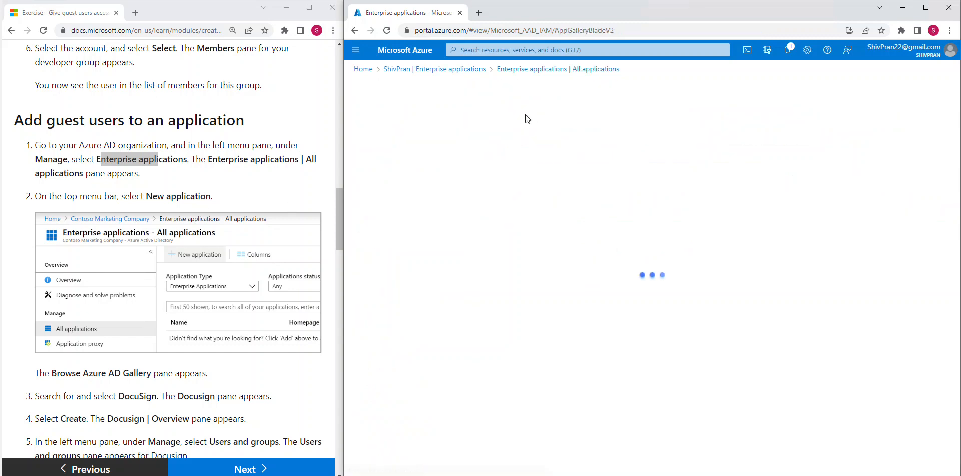
click(167, 206)
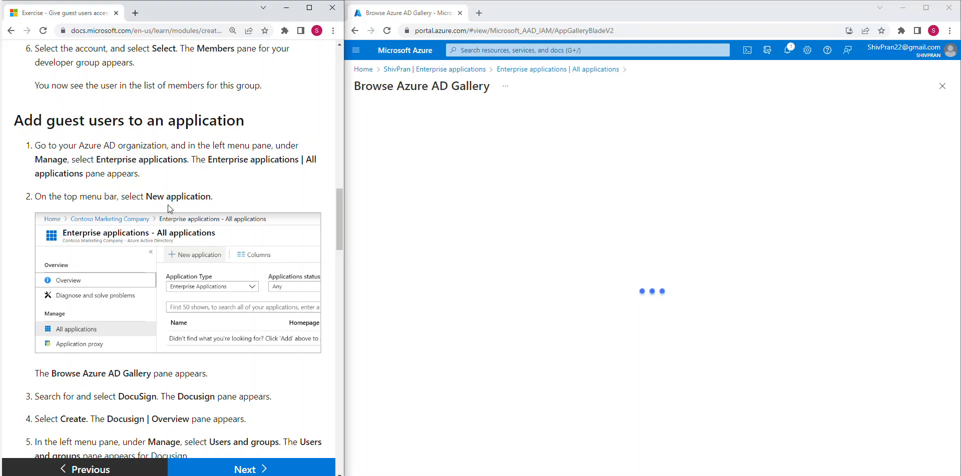
scroll(167, 205, down, 2)
scroll(199, 197, down, 1)
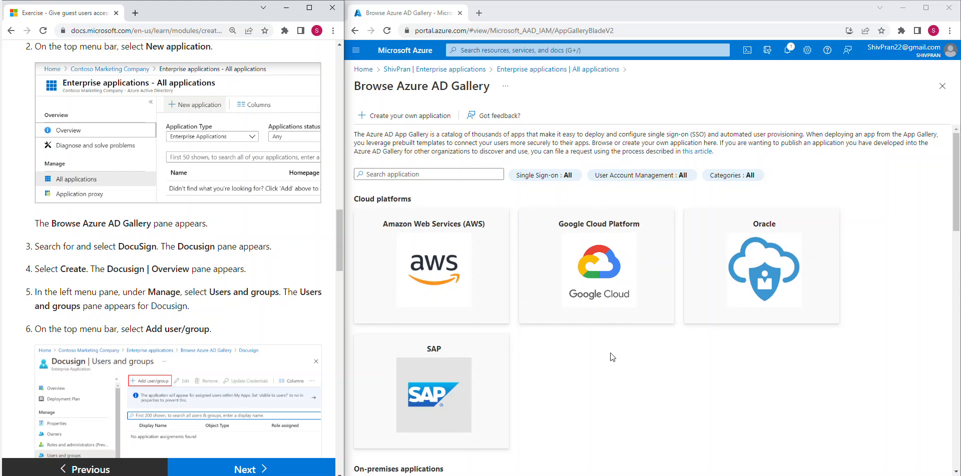
Scroll through the gallery's cloud platforms and featured application tiles.
scroll(612, 356, down, 2)
scroll(614, 364, up, 3)
scroll(541, 300, down, 3)
scroll(559, 321, down, 4)
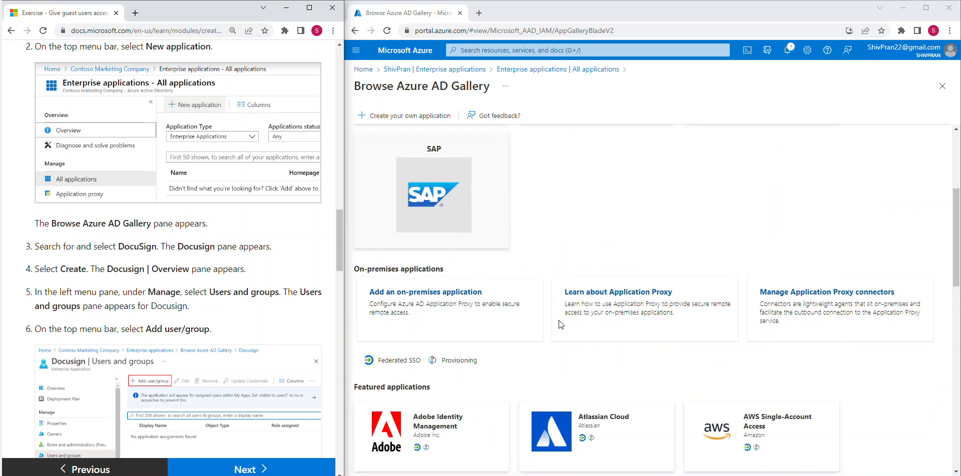
scroll(550, 401, down, 1)
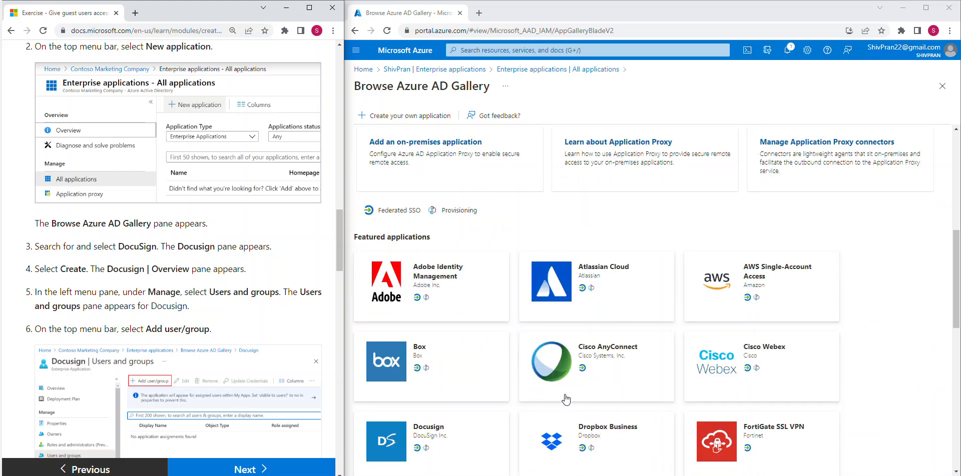
scroll(566, 399, down, 3)
scroll(574, 272, up, 7)
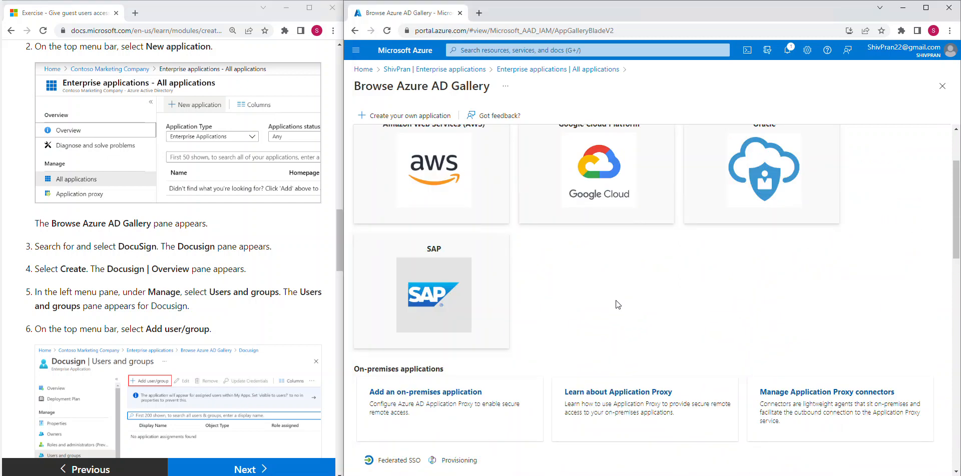
scroll(620, 308, up, 2)
Paste DocuSign into the gallery search and open the Docusign app's details pane.
click(441, 173)
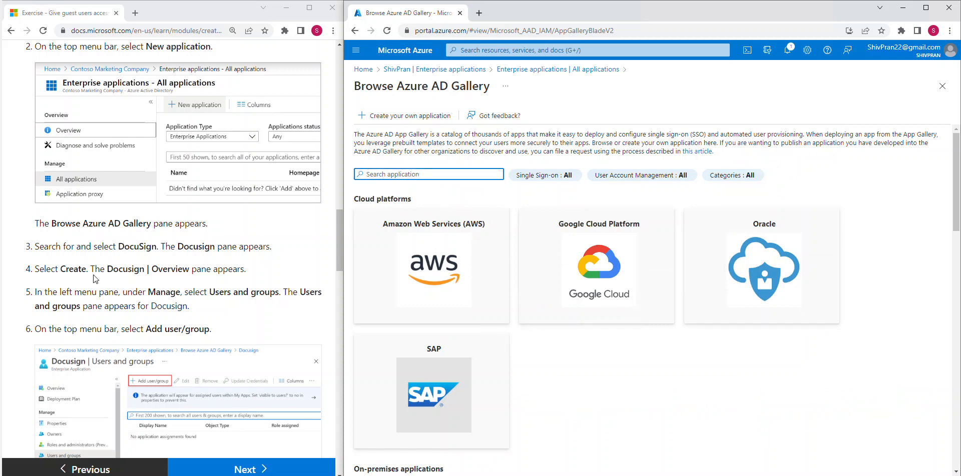
double_click(130, 247)
key(ctrl+c)
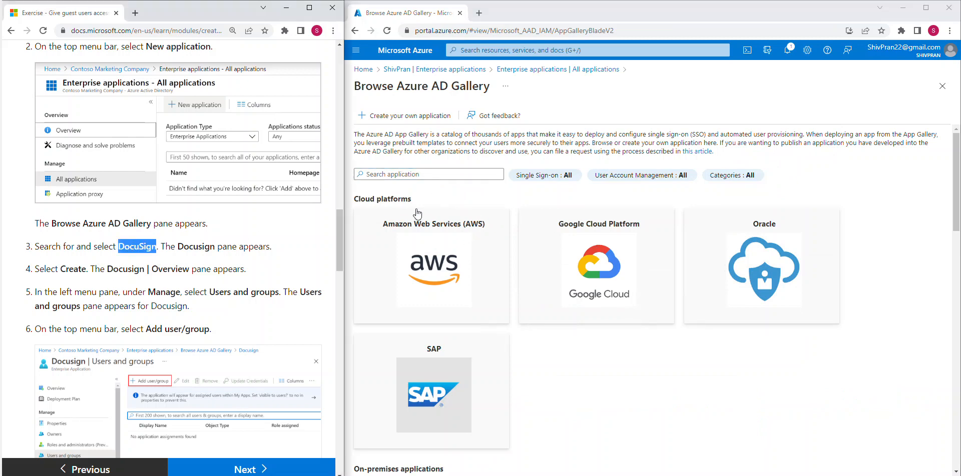
click(423, 173)
key(ctrl+v)
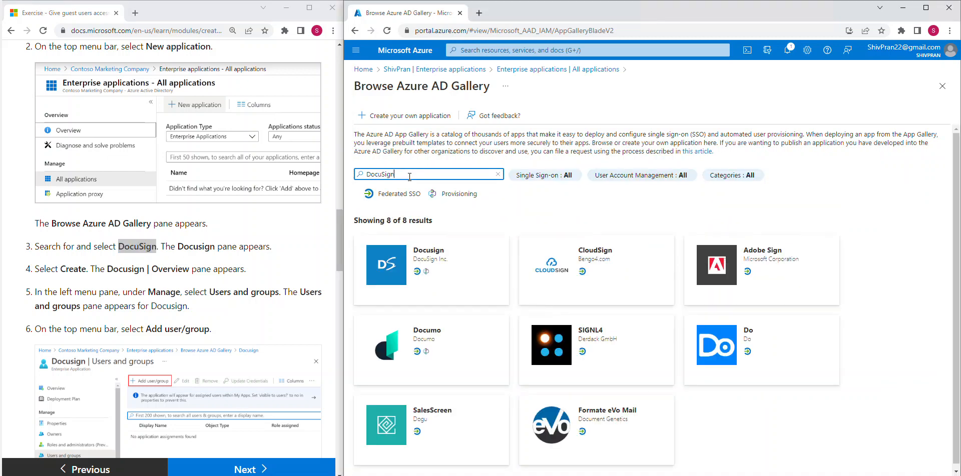
click(435, 255)
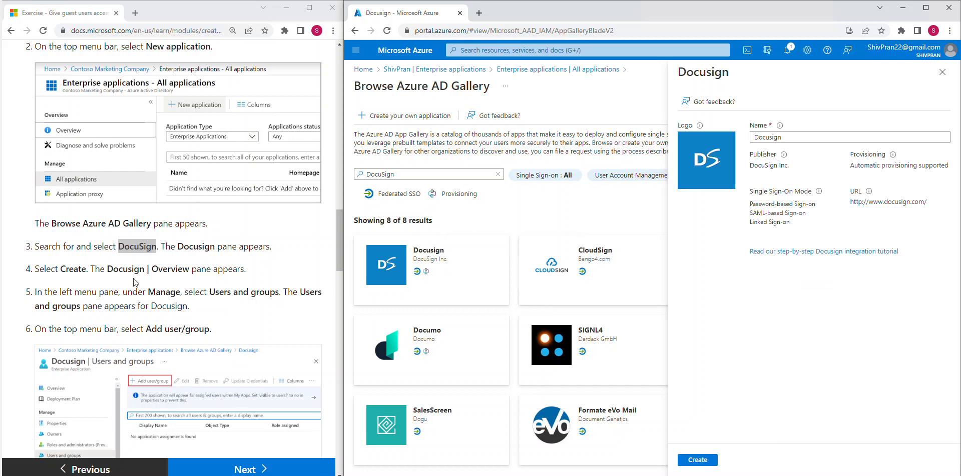
Create the Docusign gallery app named 'My Docusign', then head back toward Enterprise applications.
drag(129, 270, 205, 271)
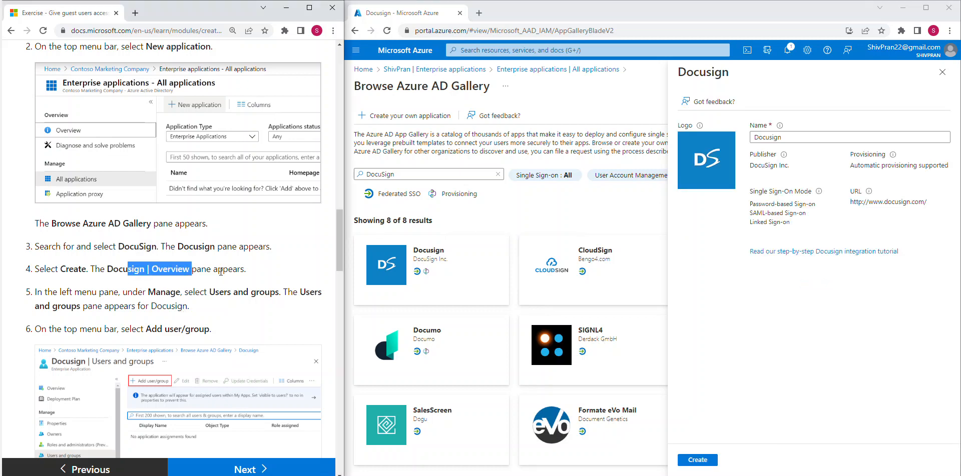
scroll(221, 272, down, 1)
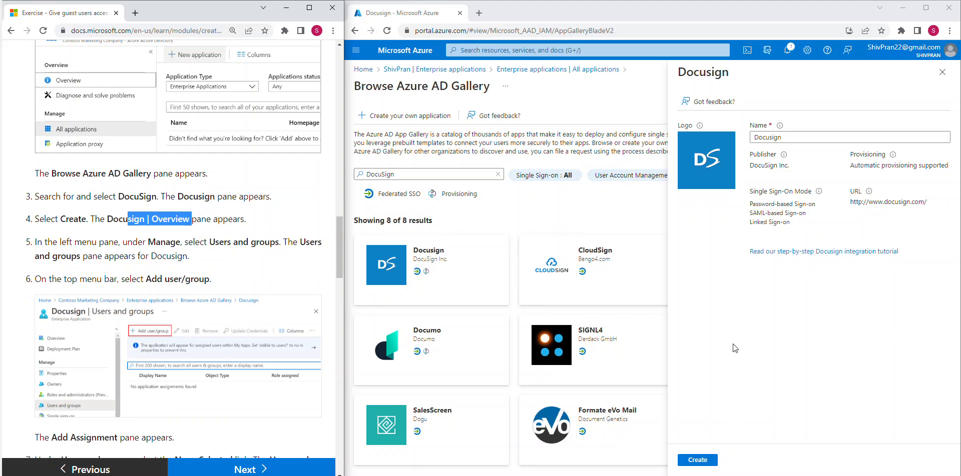
click(818, 140)
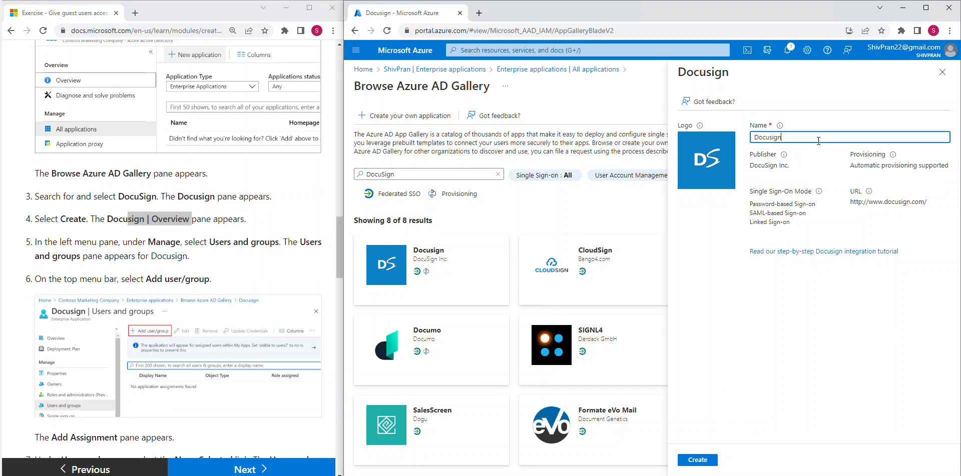
text(My)
click(710, 469)
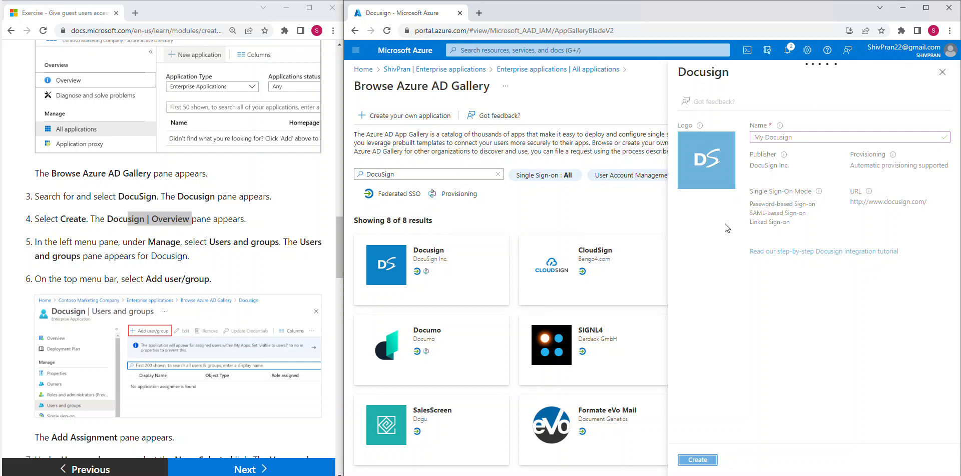
click(449, 70)
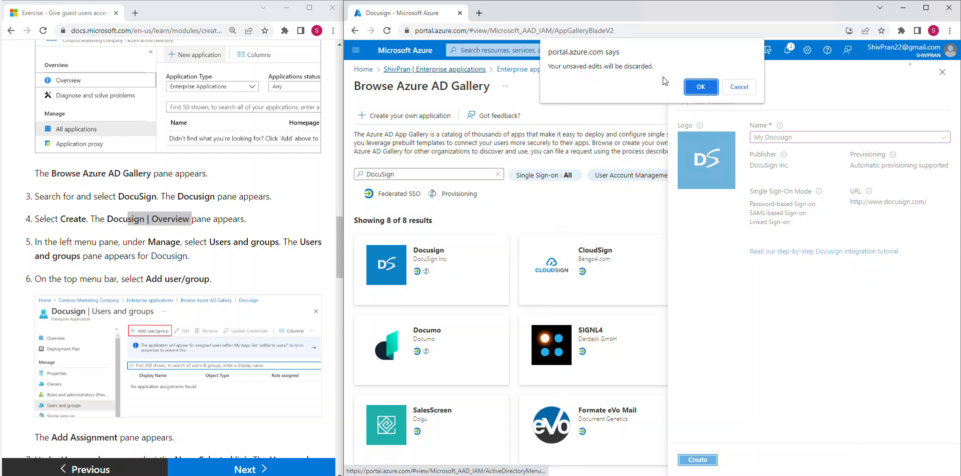
Cancel leaving the new My Docusign app and open its Users and groups page.
click(737, 87)
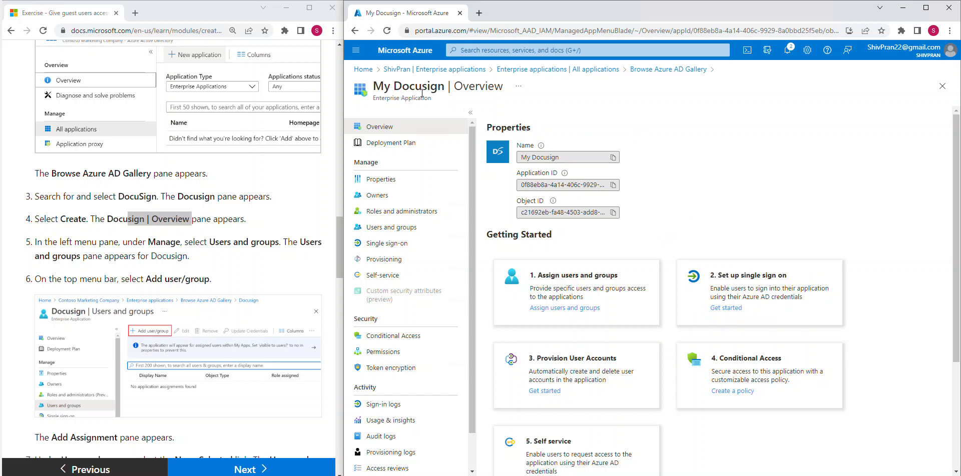
drag(386, 91, 435, 87)
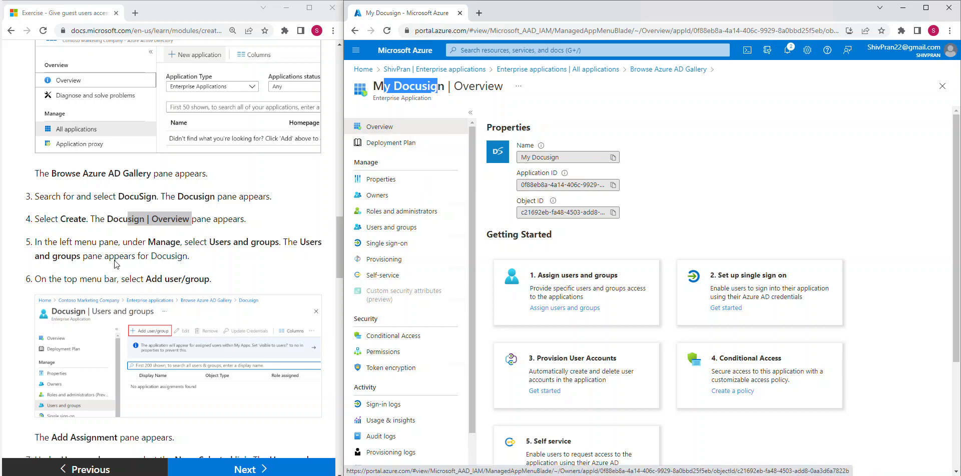
click(132, 246)
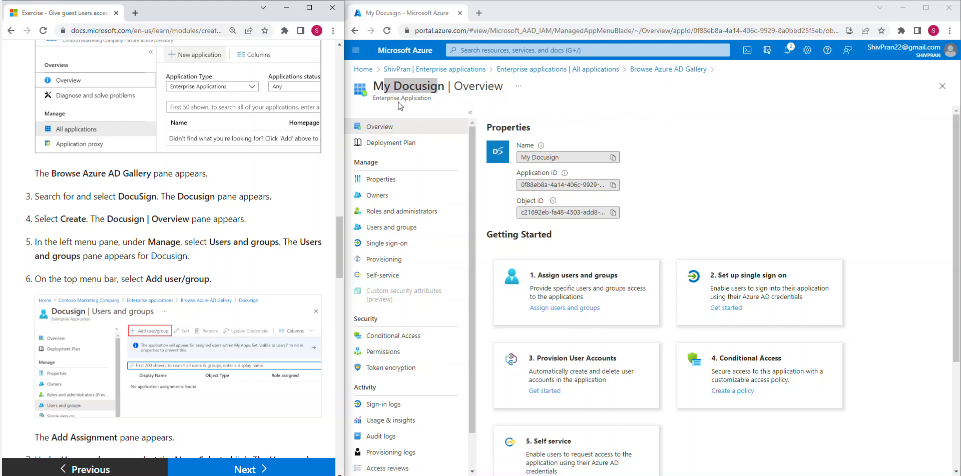
click(380, 229)
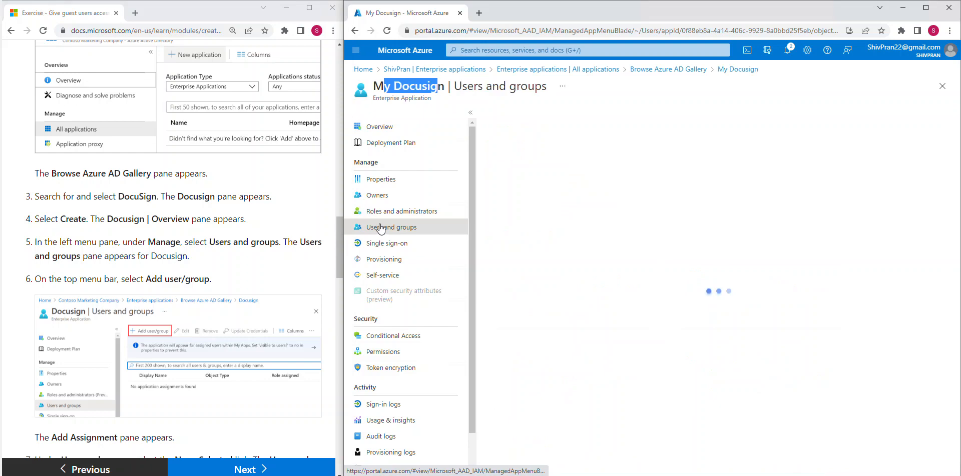
Start an Add user/group assignment on My Docusign, with DocuSign Sender offered as the role.
click(231, 251)
scroll(233, 232, down, 3)
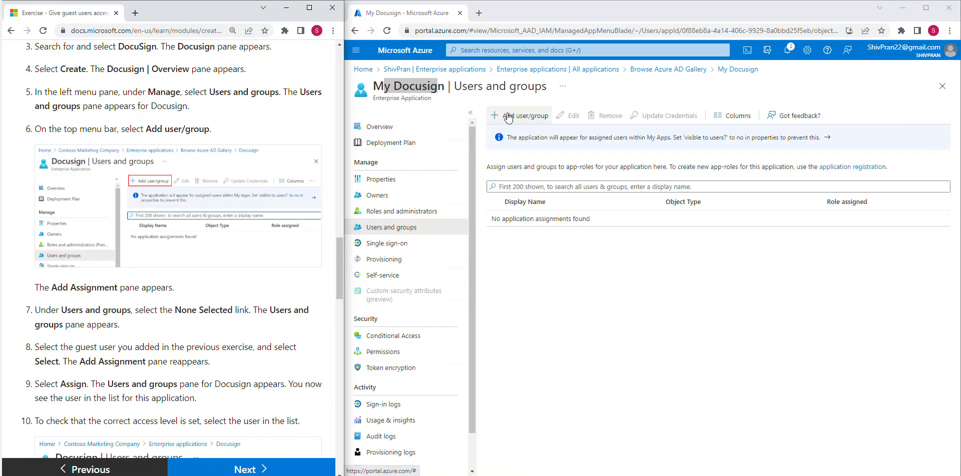
click(528, 118)
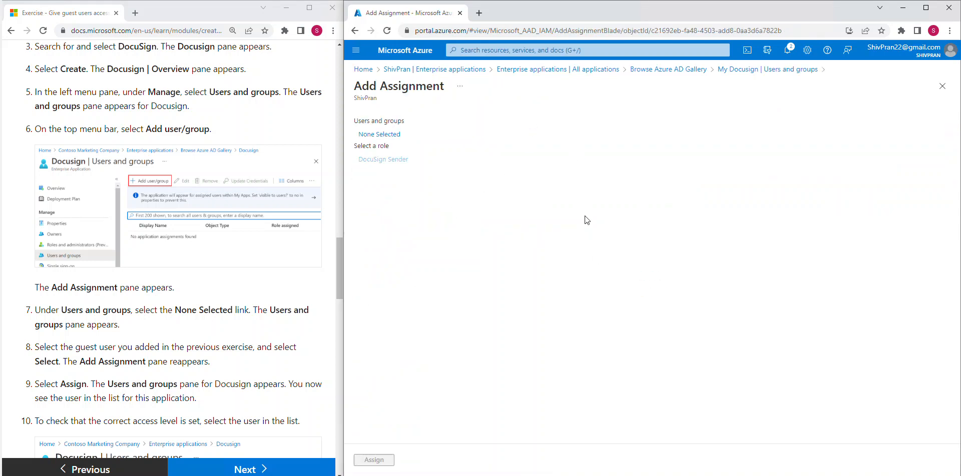
Pick the guest user in the Users and groups selector.
click(384, 134)
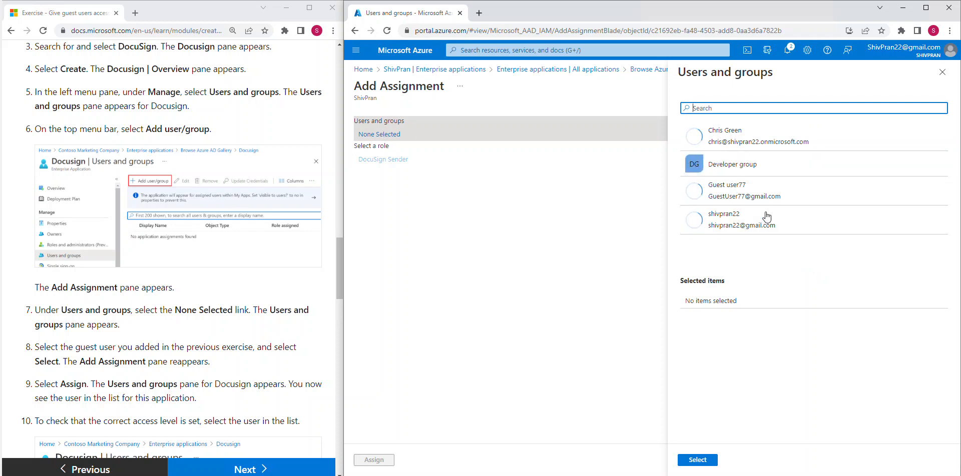
click(763, 194)
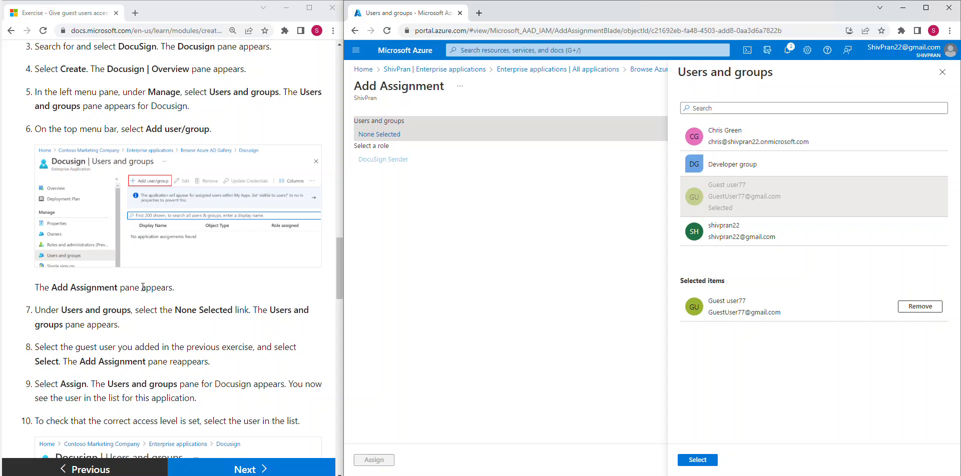
drag(281, 311, 309, 311)
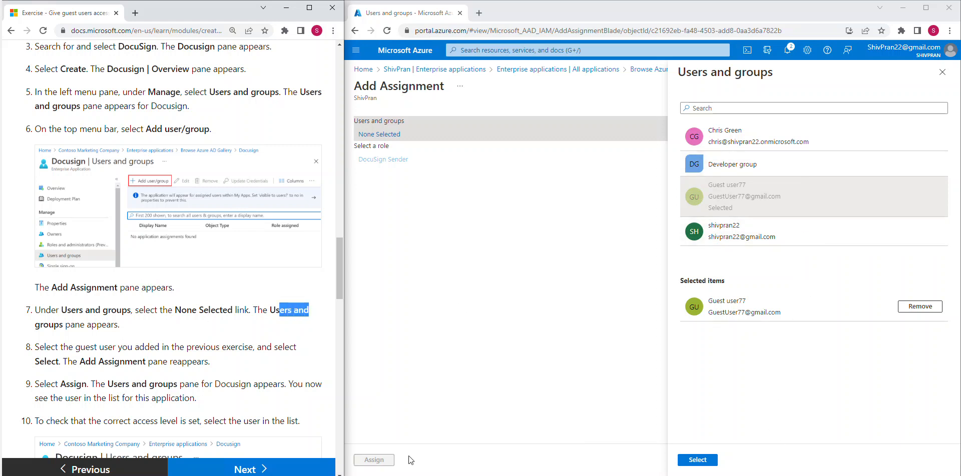
click(86, 362)
drag(97, 347, 261, 347)
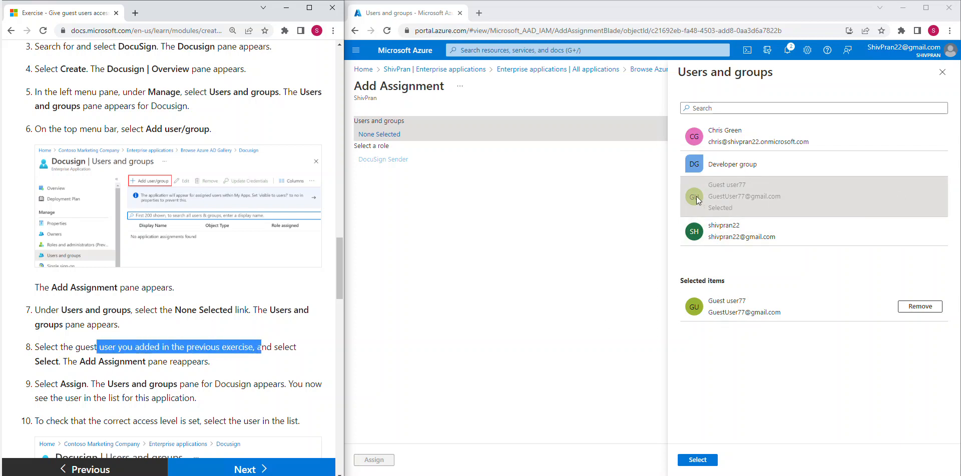
click(187, 369)
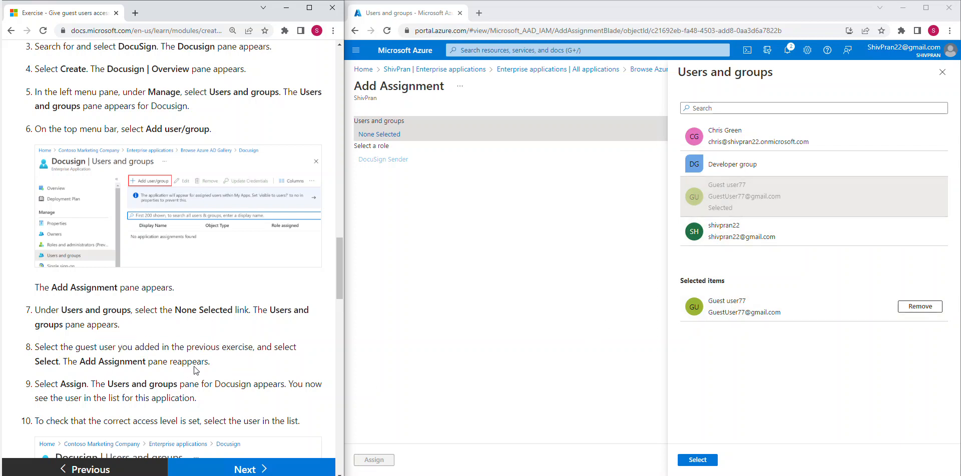
Add the admin account as a second selected user and confirm both.
scroll(200, 360, down, 2)
drag(99, 261, 170, 262)
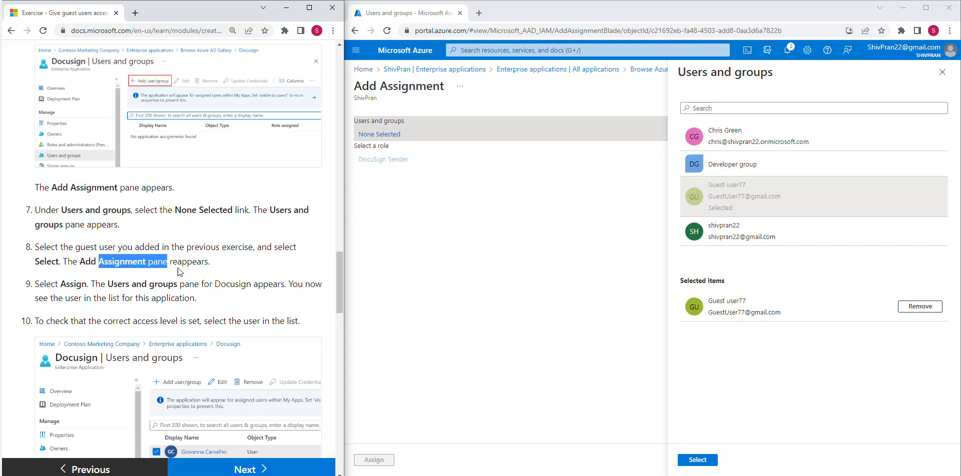
scroll(179, 269, down, 1)
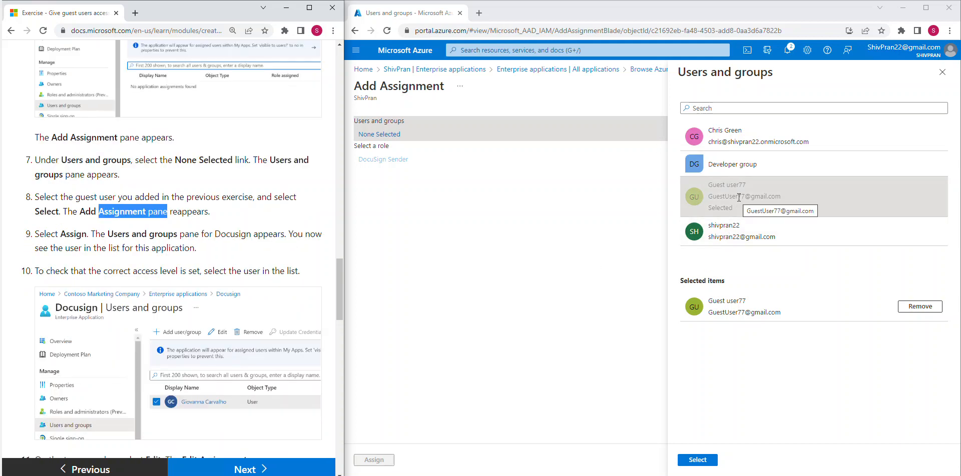
click(762, 234)
click(762, 235)
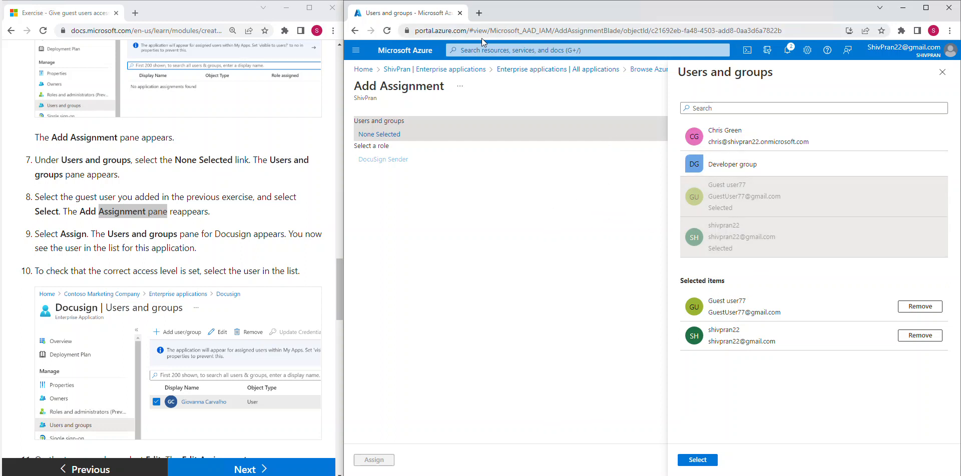
click(697, 460)
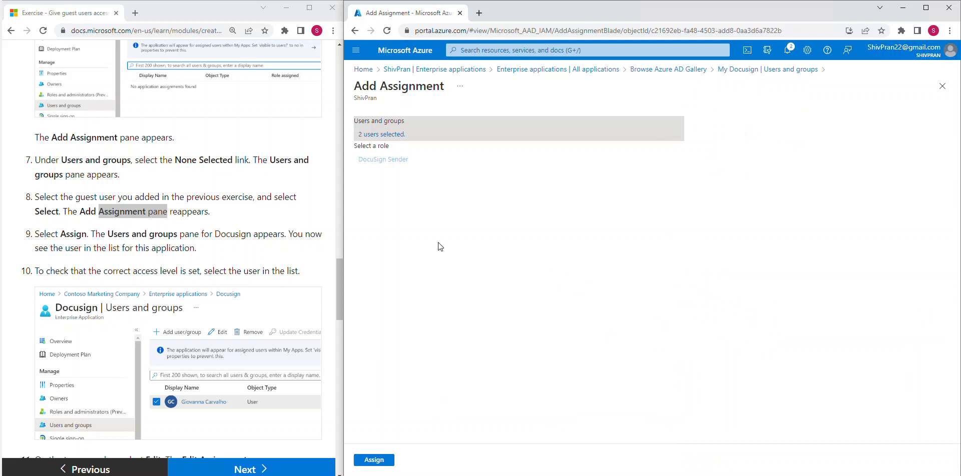
Assign both users as DocuSign Sender, then tick the guest user in the assigned list.
click(374, 460)
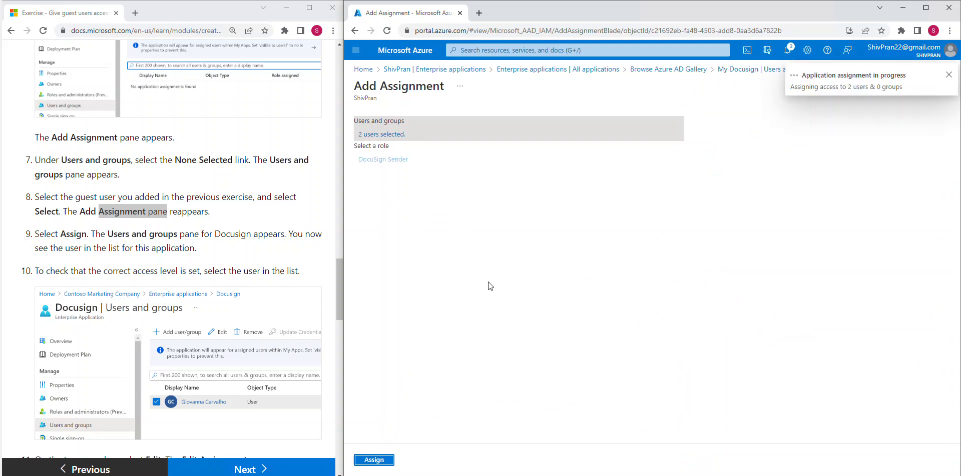
drag(79, 234, 215, 235)
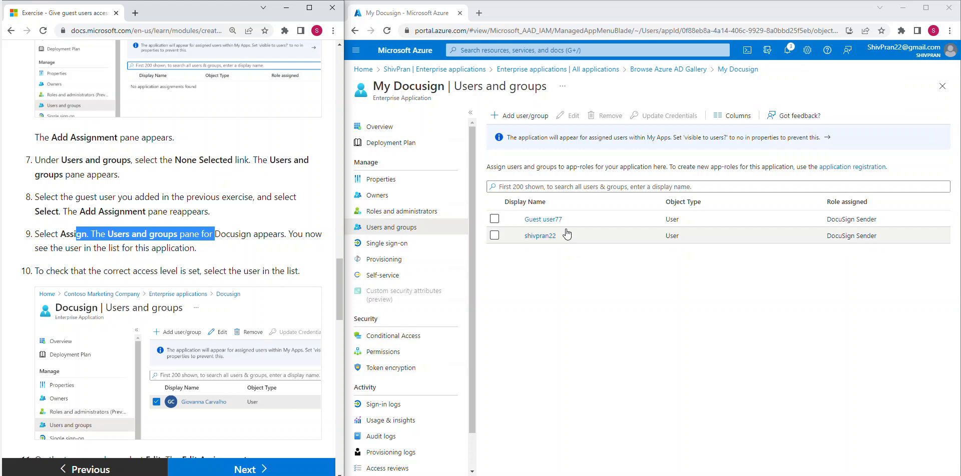
click(252, 255)
scroll(251, 256, down, 1)
scroll(251, 256, down, 1)
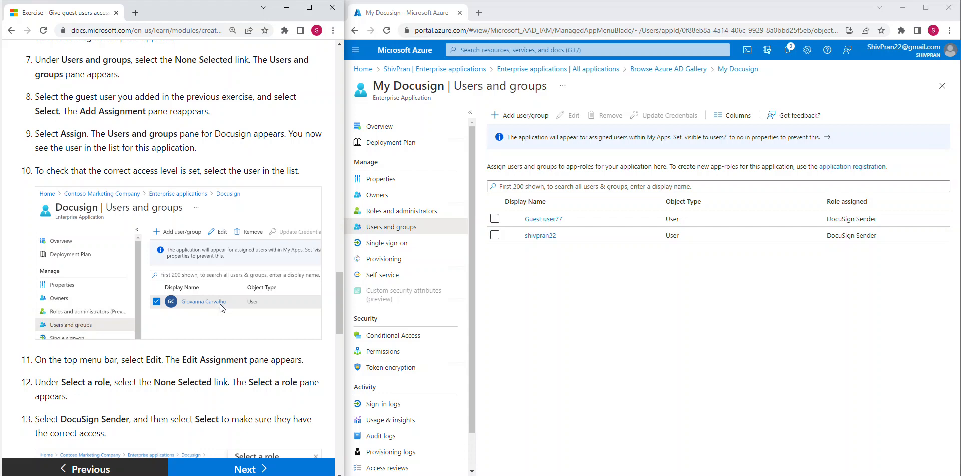
scroll(220, 305, down, 1)
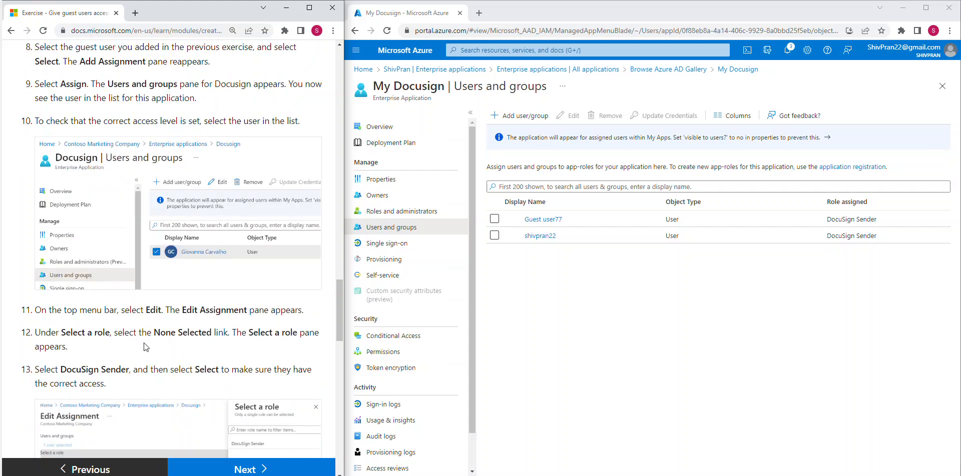
drag(176, 310, 250, 310)
scroll(260, 308, down, 1)
scroll(205, 281, down, 1)
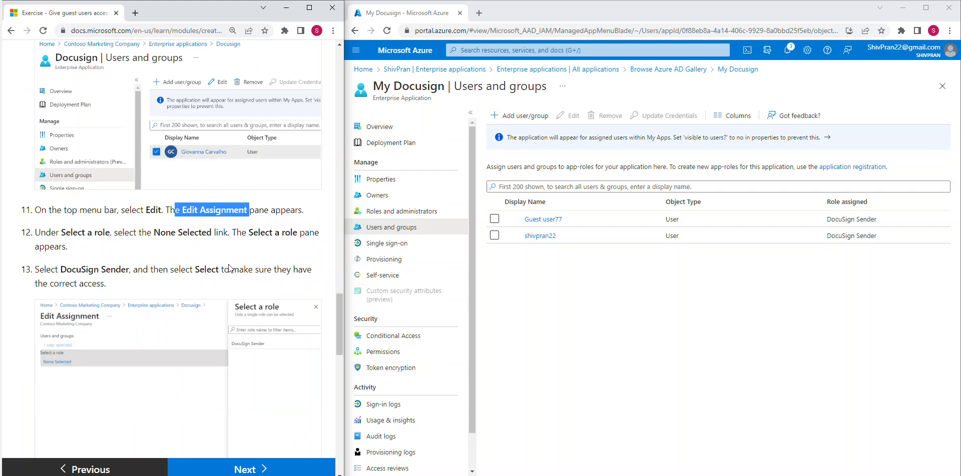
click(494, 218)
Edit the guest's assignment, choose the DocuSign Sender role, and assign it again.
click(568, 116)
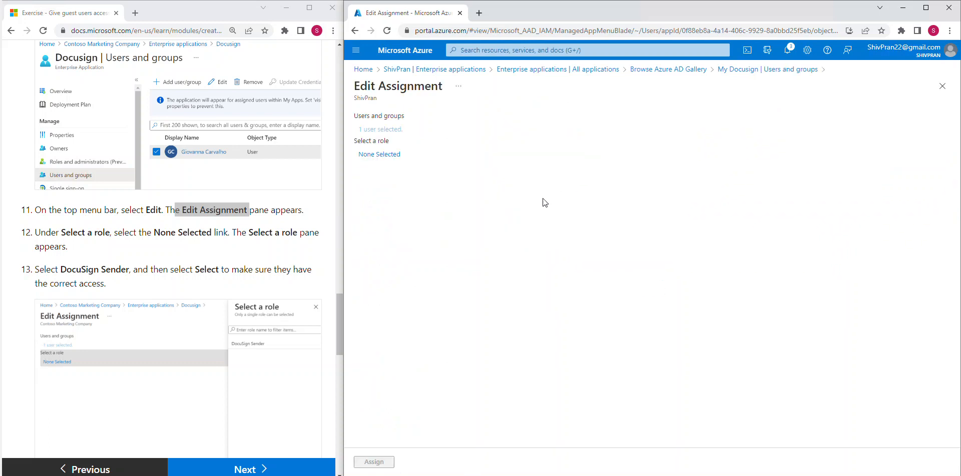
click(379, 155)
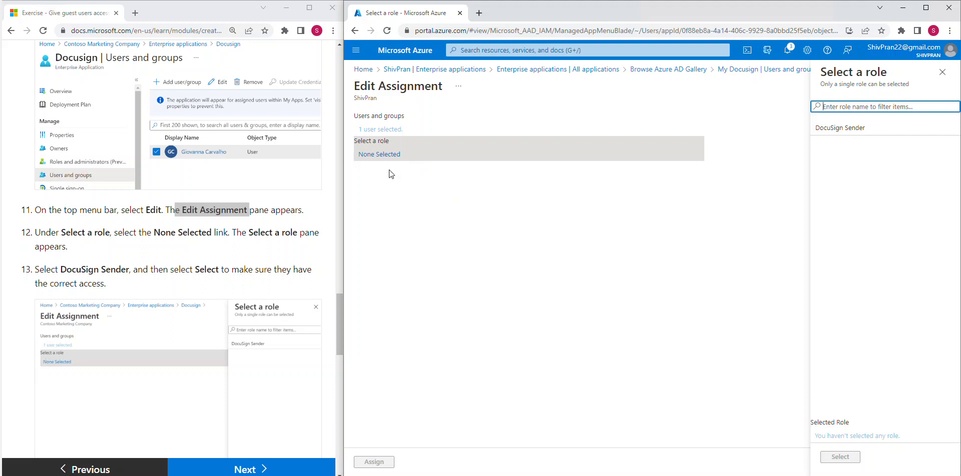
click(848, 128)
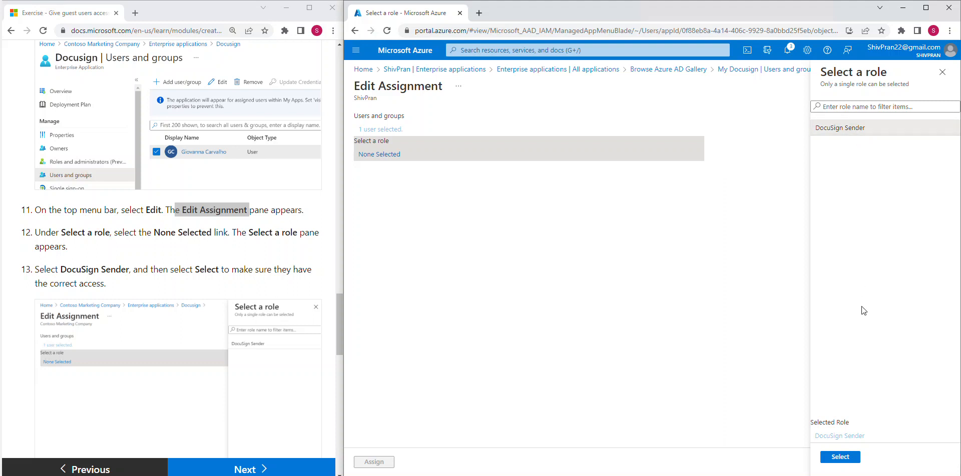
click(843, 457)
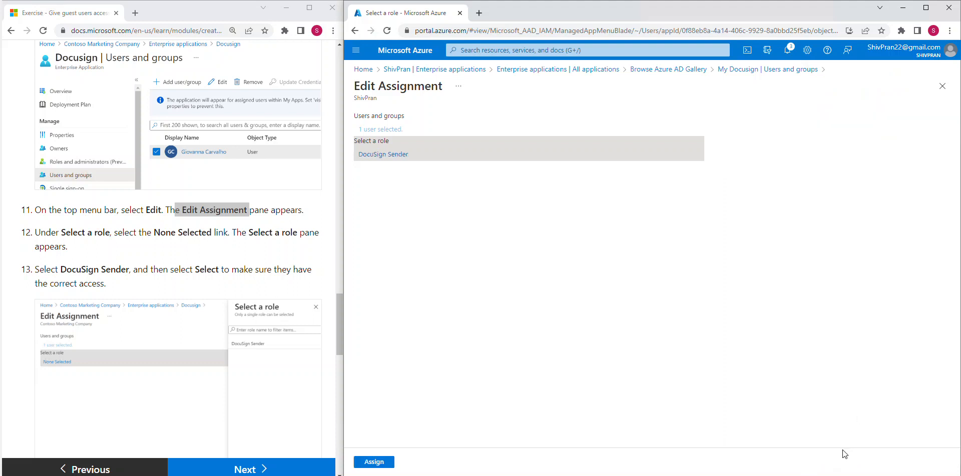
click(382, 461)
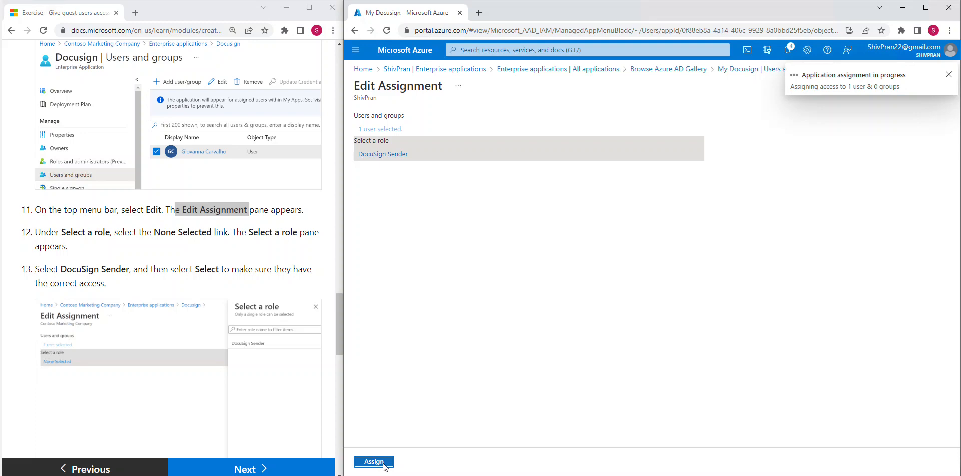
Review tutorial steps 14 and 15 about resending the guest invitation.
scroll(188, 251, down, 5)
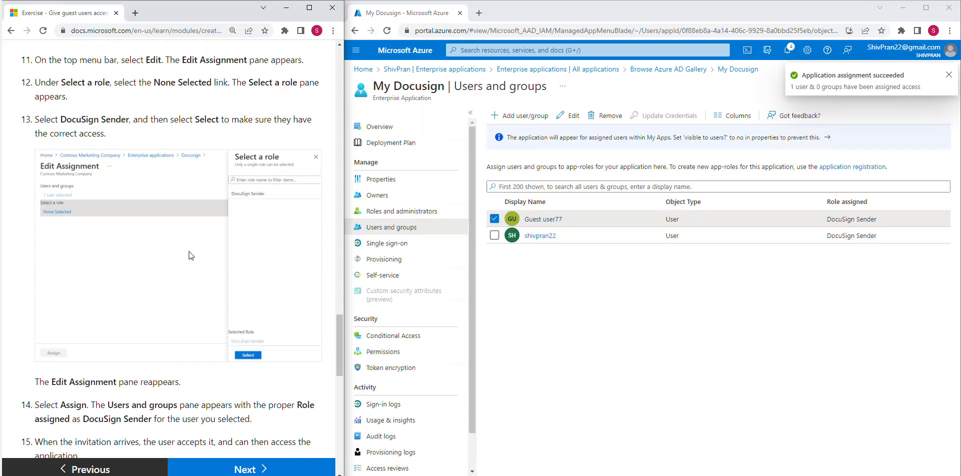
scroll(189, 264, down, 1)
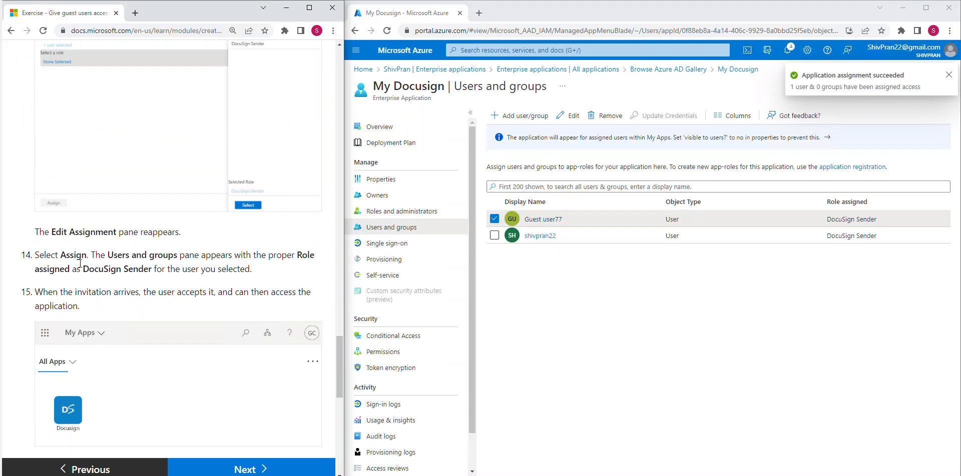
scroll(216, 244, up, 1)
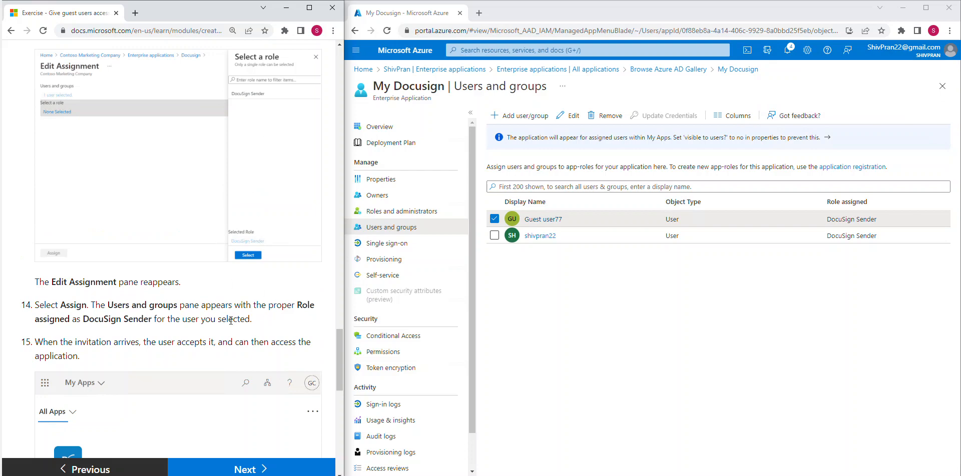
drag(31, 312, 251, 323)
scroll(195, 315, down, 3)
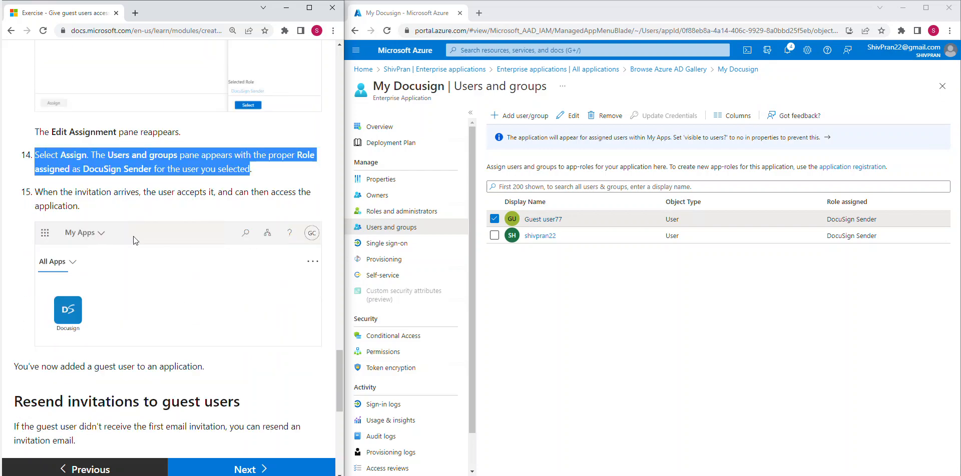
drag(49, 196, 129, 197)
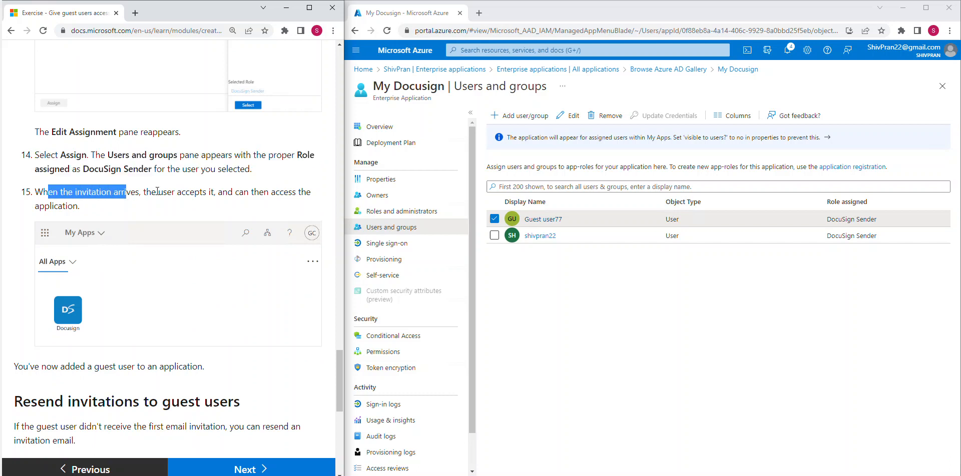
click(494, 219)
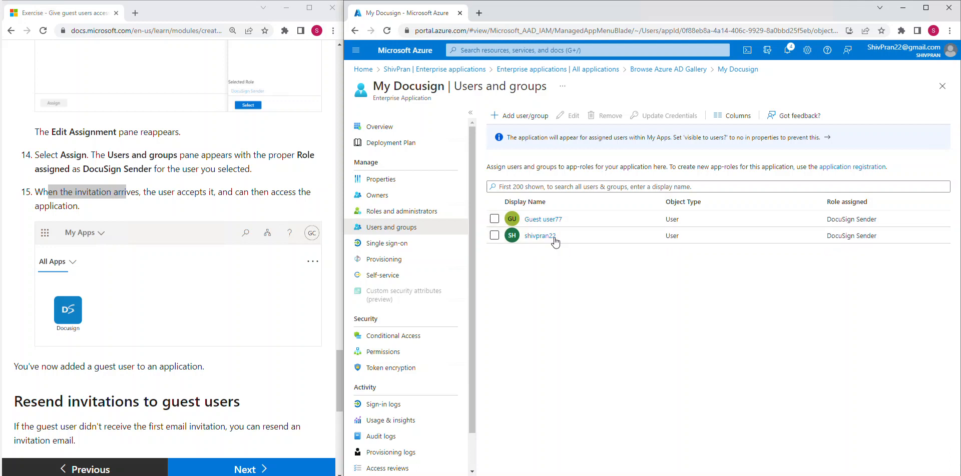
click(494, 219)
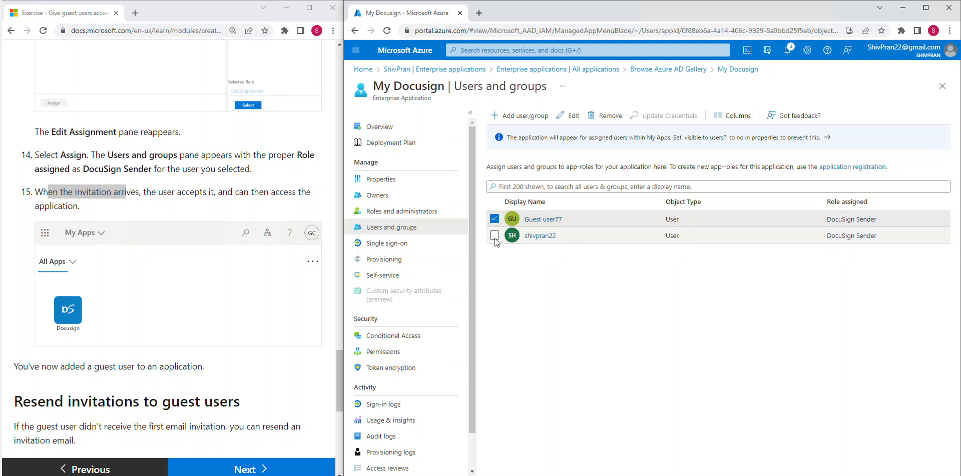
click(493, 220)
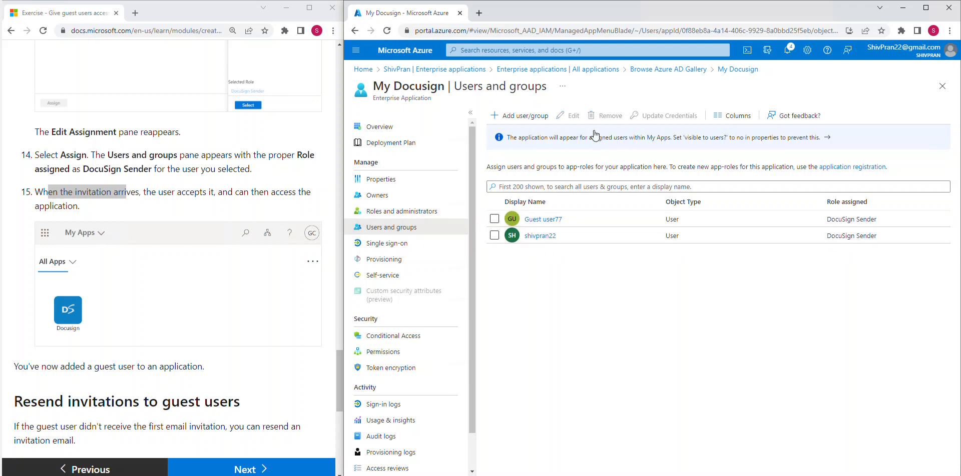
click(212, 191)
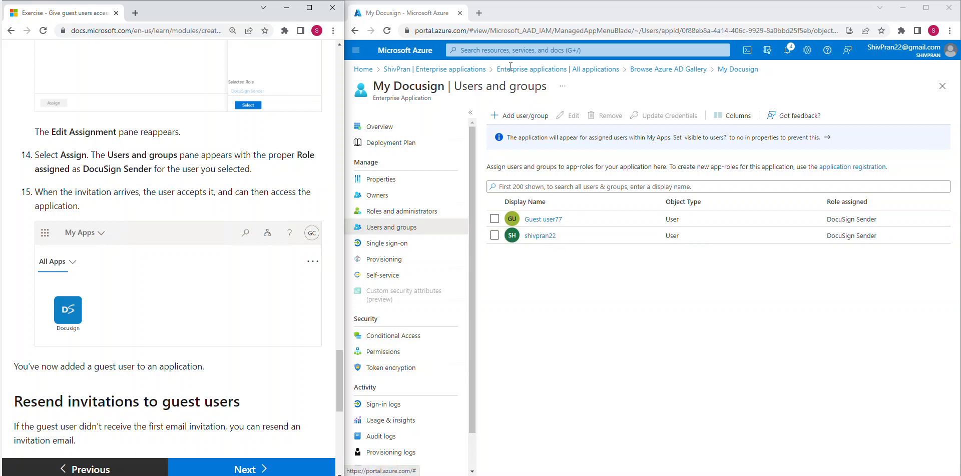
Load myapps.microsoft.com in a new Chrome tab.
click(478, 12)
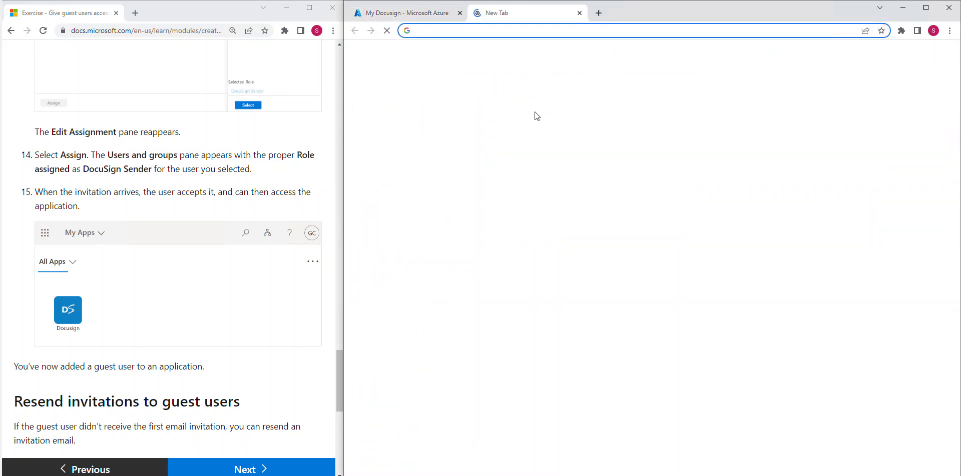
text(m)
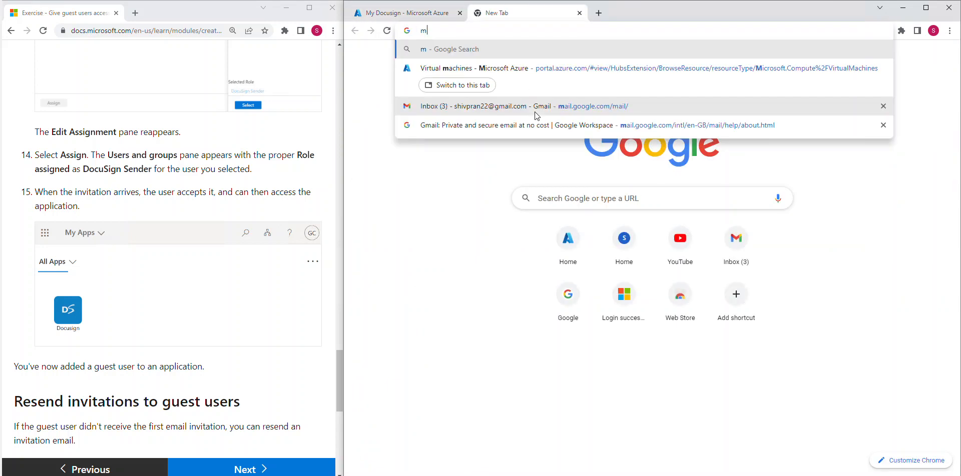
text(yapps.m)
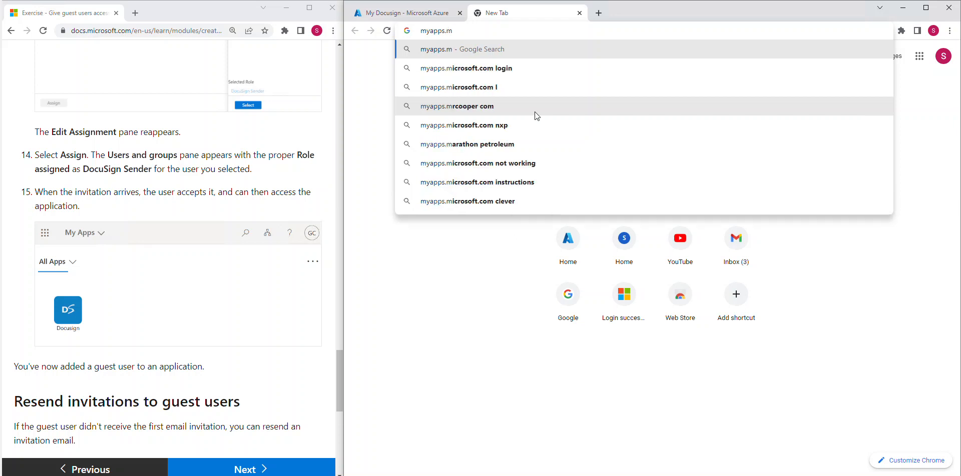
text(icrosoft)
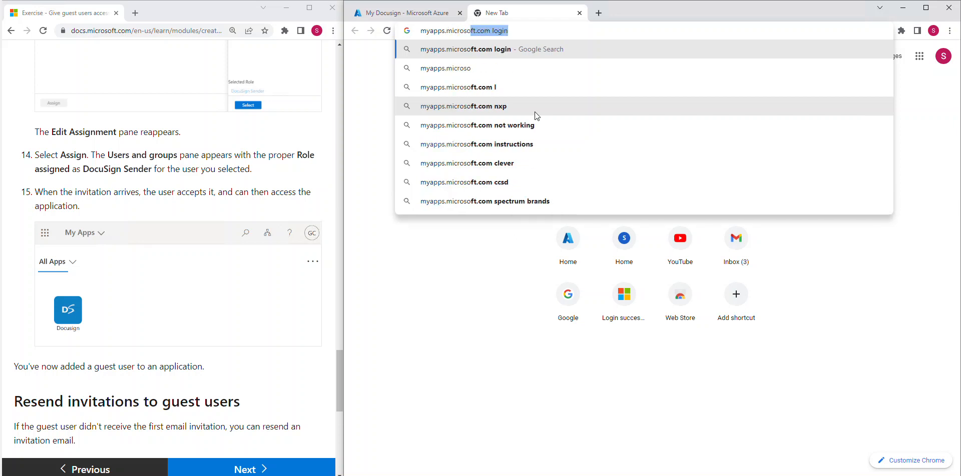
text(.com)
key(Return)
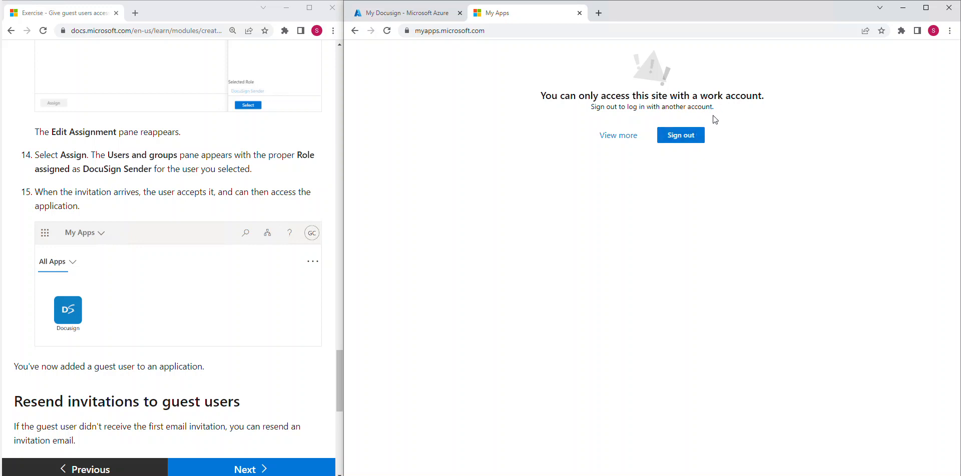
View the My Apps access-restriction details and reload; only work accounts are still allowed.
drag(619, 109, 719, 108)
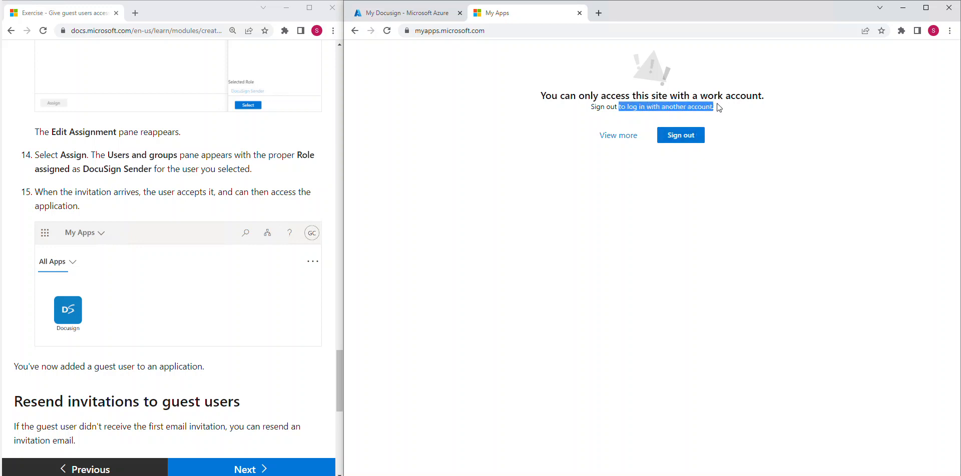
click(616, 136)
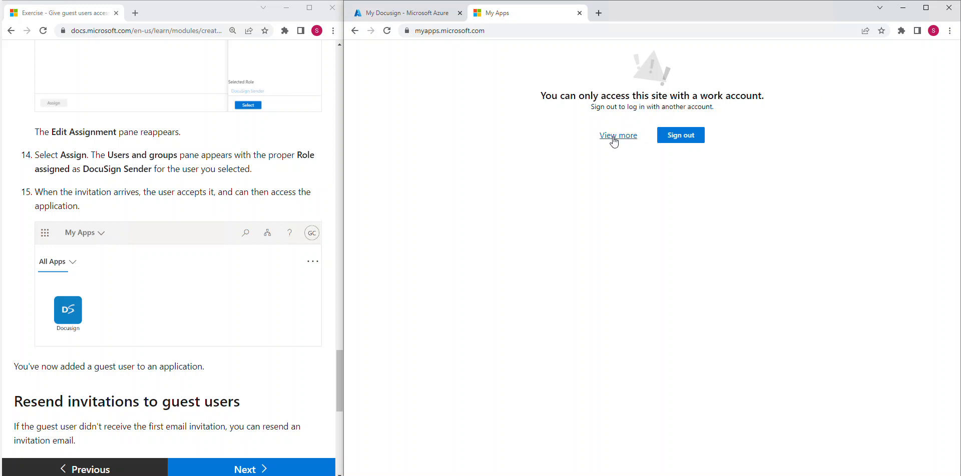
click(678, 140)
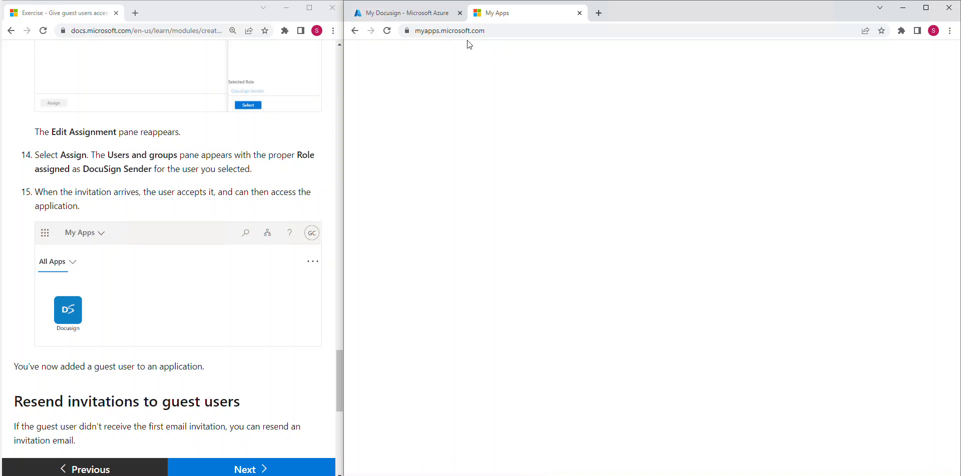
click(539, 32)
key(ctrl+c)
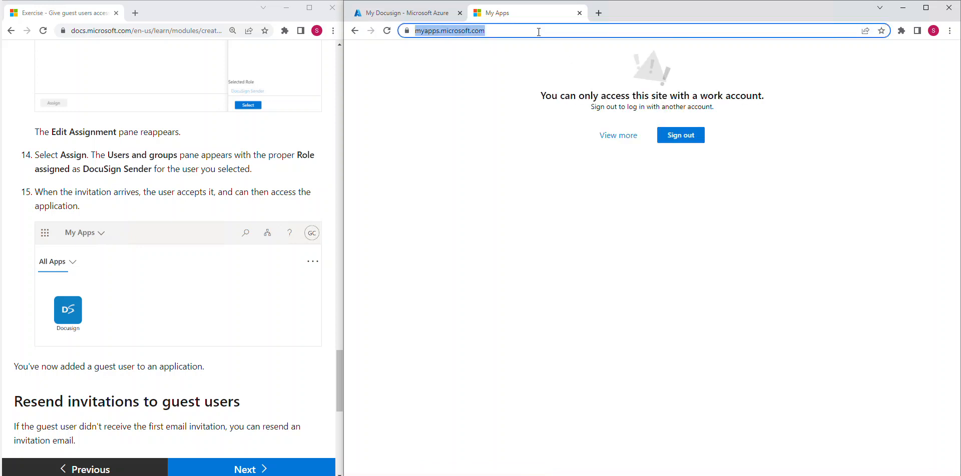
click(531, 152)
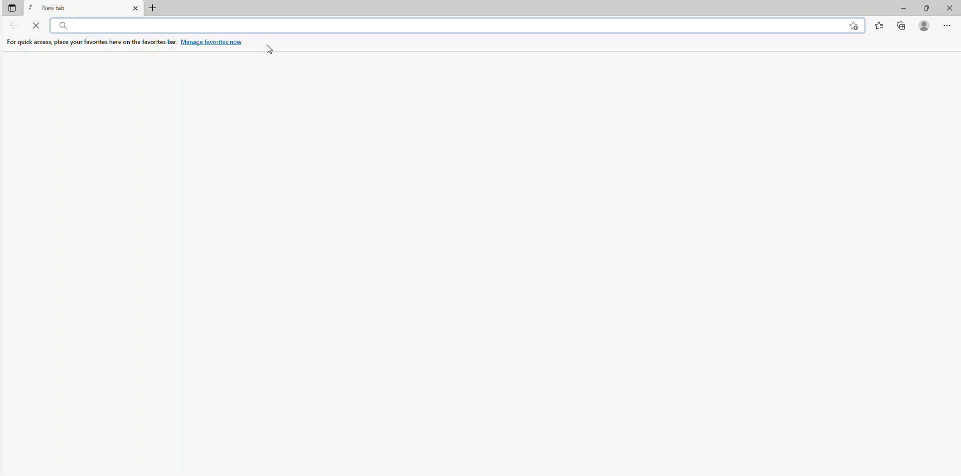
key(ctrl+v)
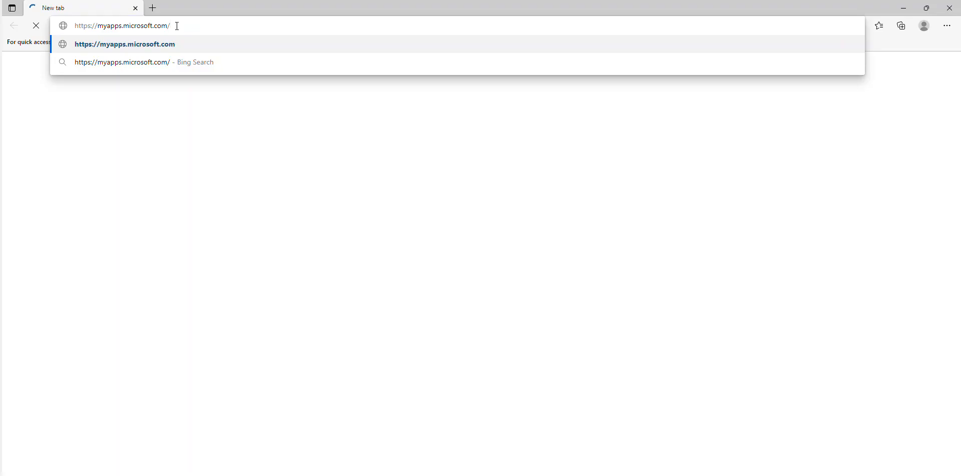
key(Return)
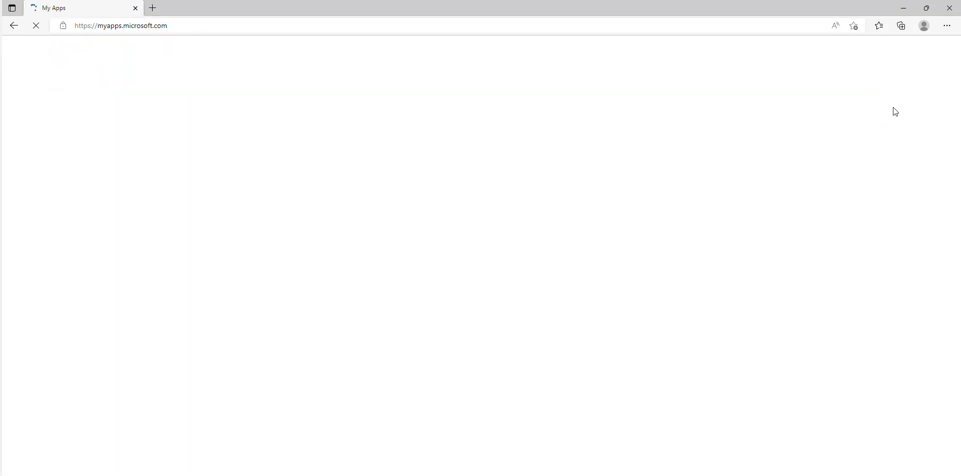
click(904, 8)
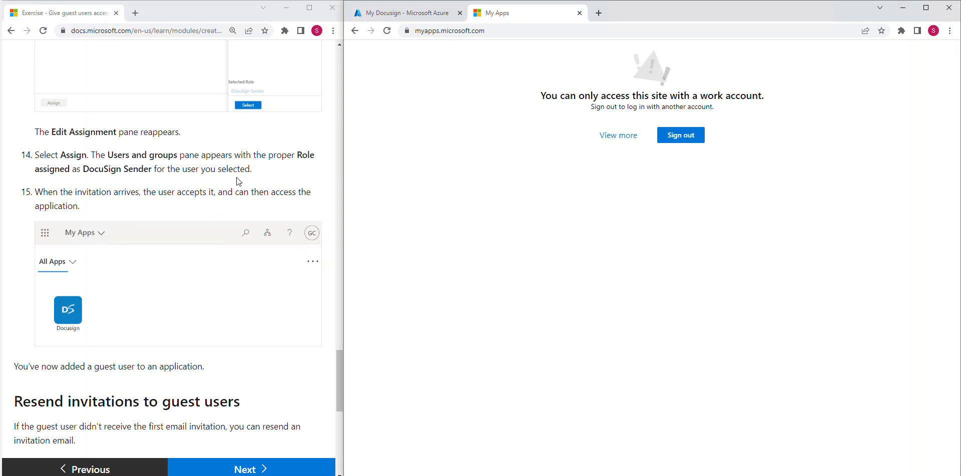
Return from My Docusign's users and groups to the directory Overview showing 3 users.
scroll(240, 220, down, 4)
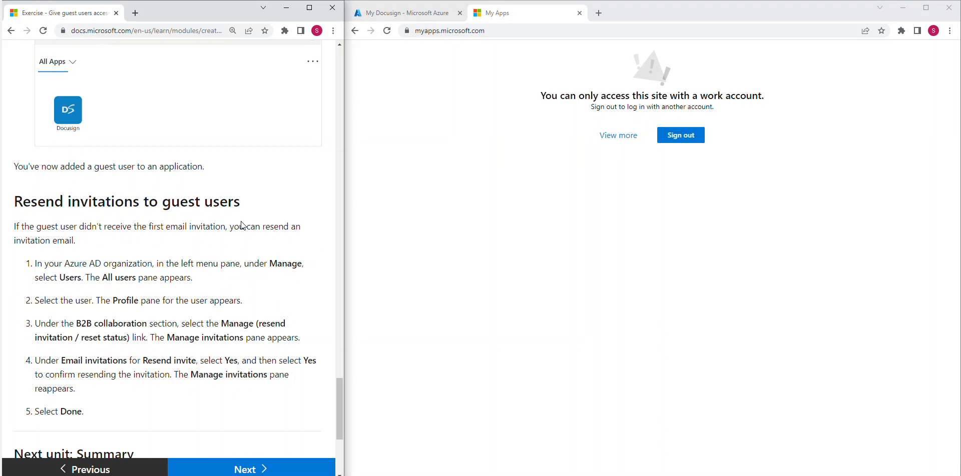
scroll(240, 313, down, 1)
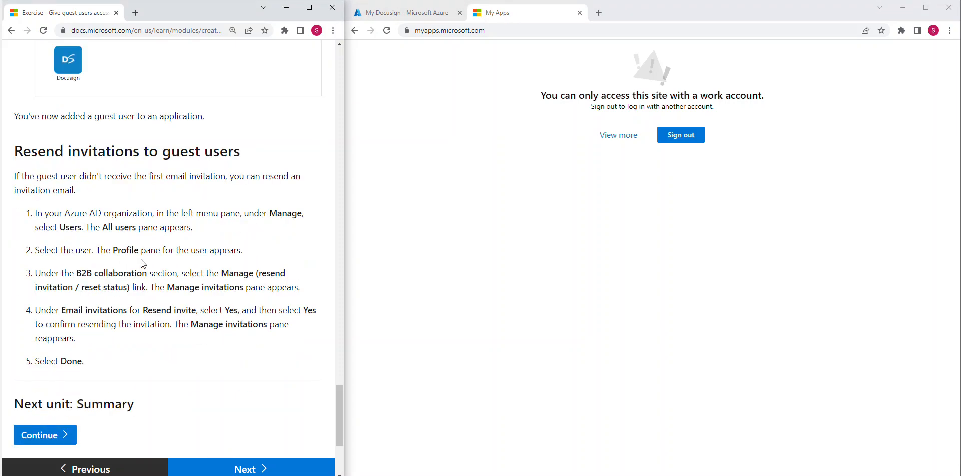
click(420, 16)
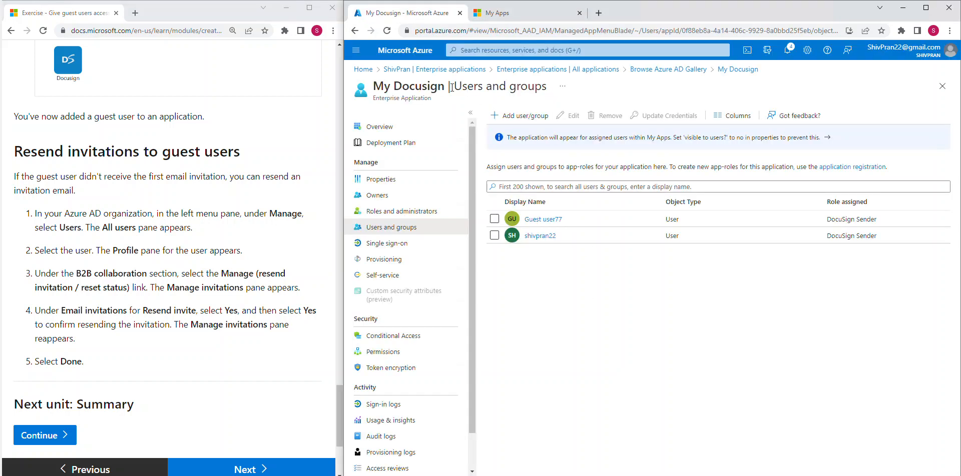
click(402, 70)
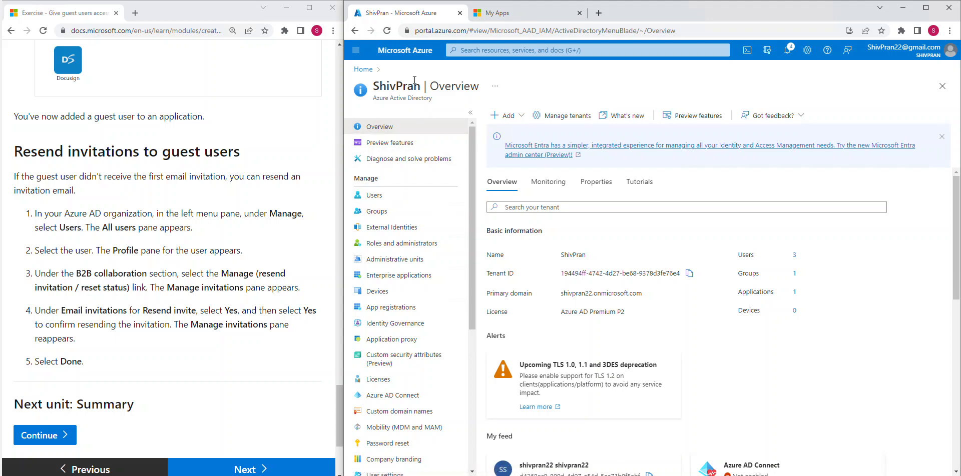
From the Users list, open the guest user's profile showing user type Guest and status Enabled.
click(384, 197)
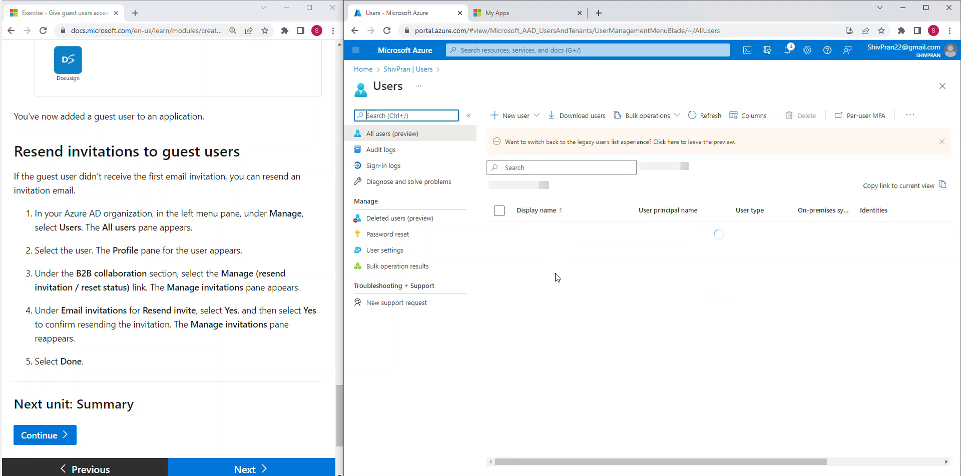
click(554, 252)
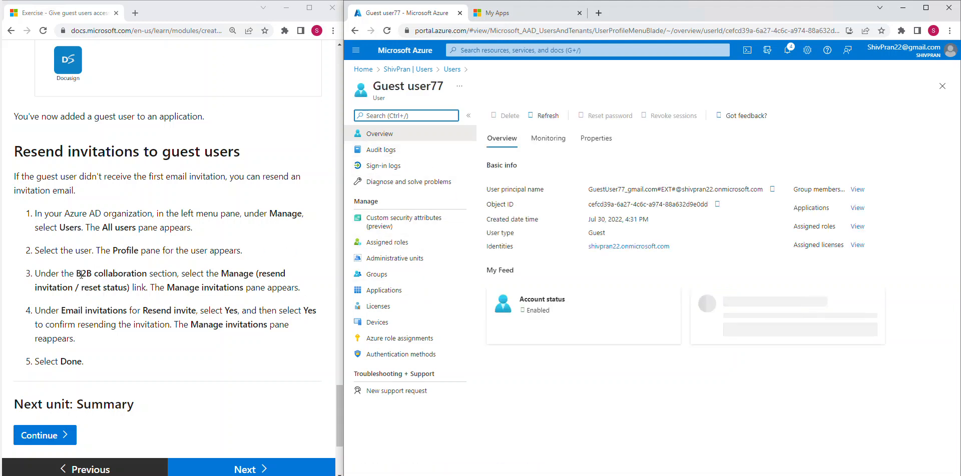
drag(81, 274, 224, 274)
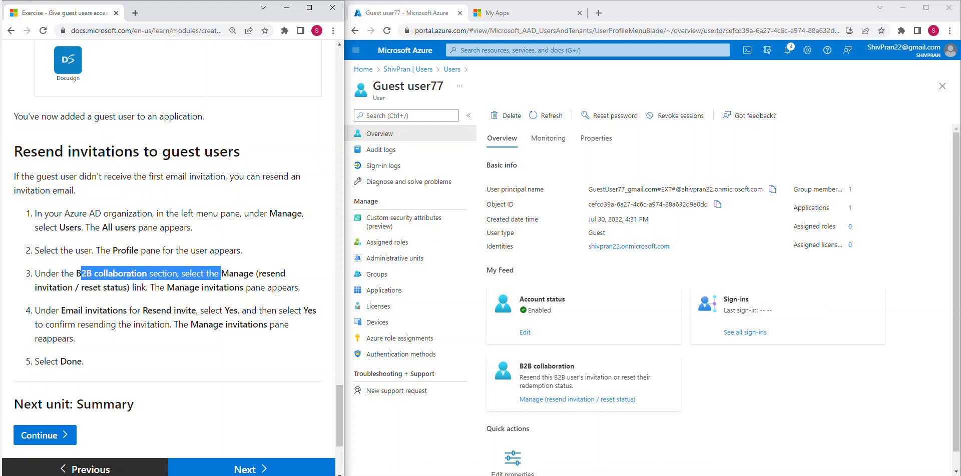
click(582, 368)
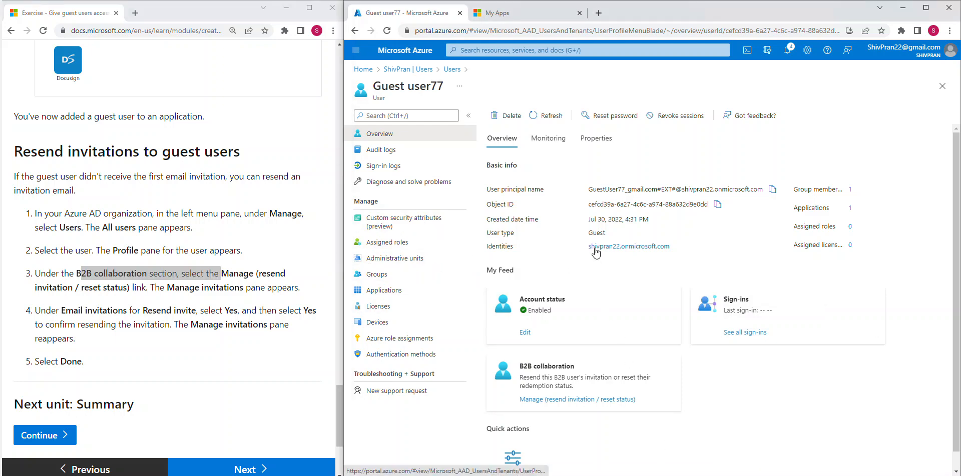
Resend the guest user's invitation e-mail from Manage invitations, confirming Yes, then close the pane.
click(583, 401)
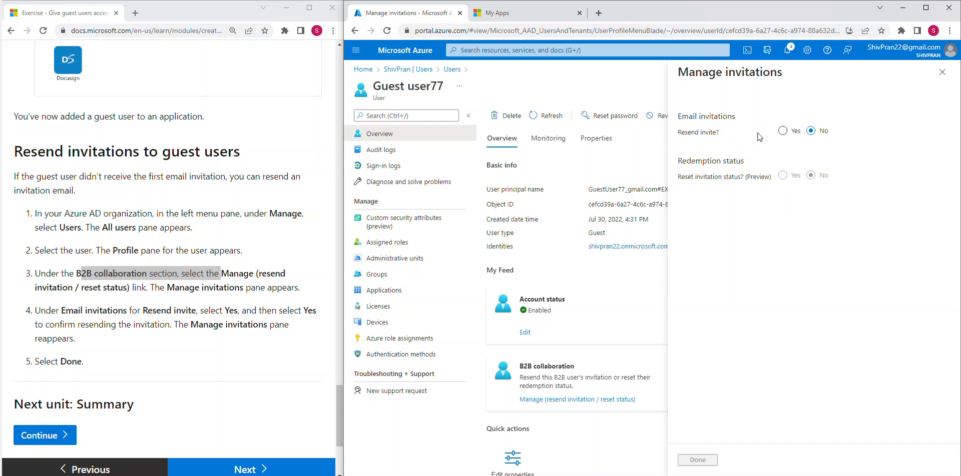
click(782, 132)
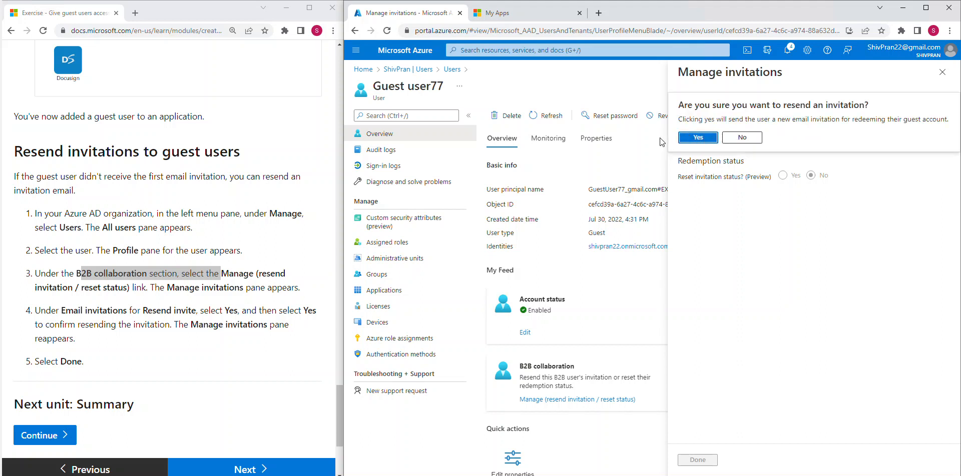
click(699, 139)
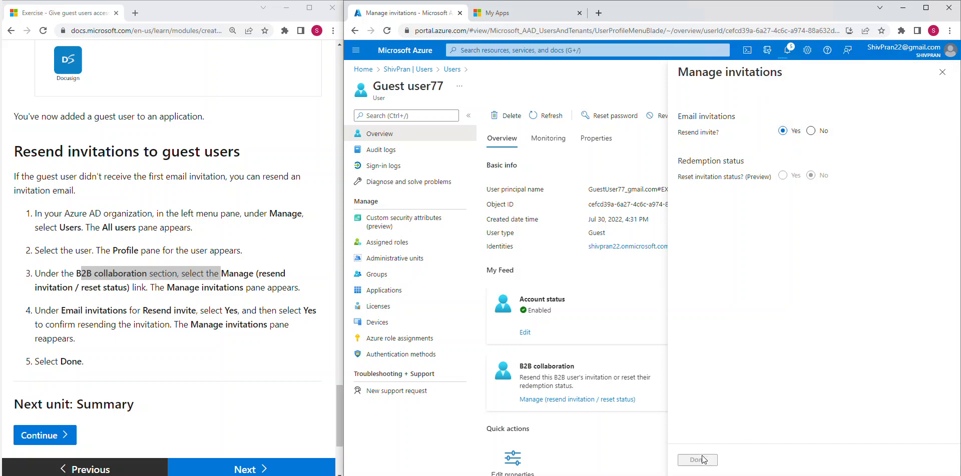
click(942, 72)
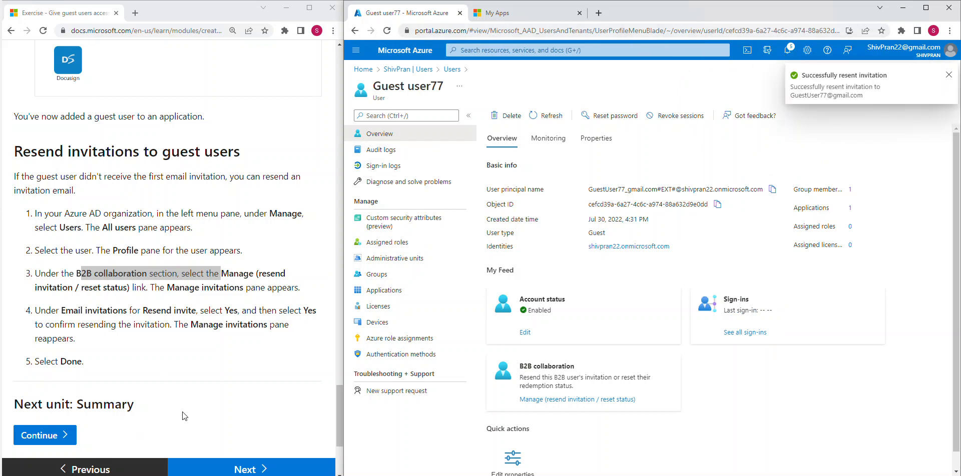
In the Edge sign-in window, enter the guest account's e-mail address and continue to the next page.
click(250, 475)
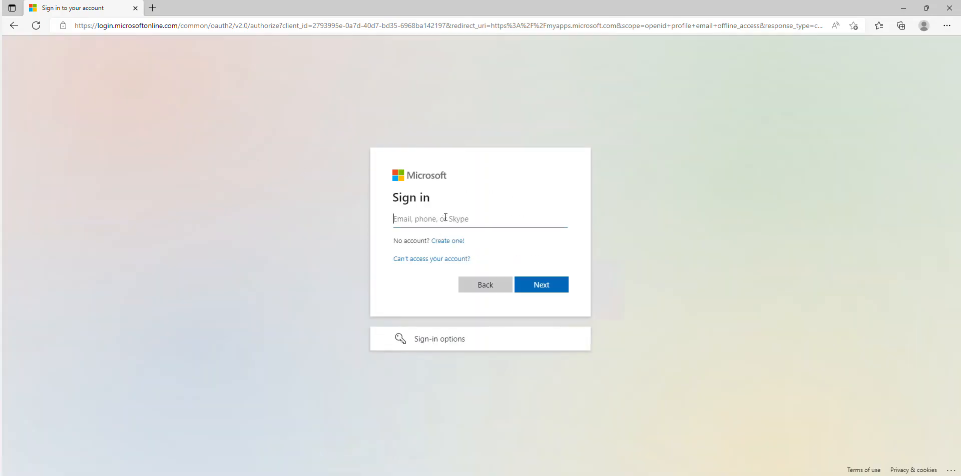
click(532, 289)
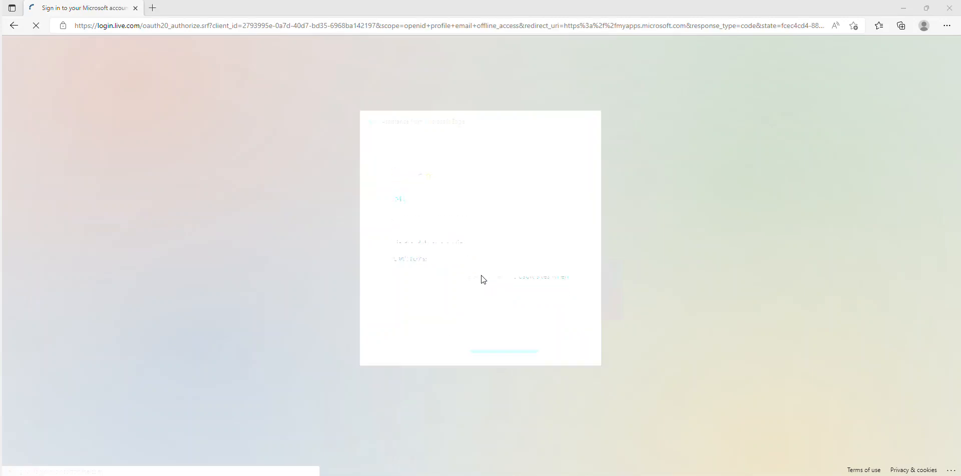